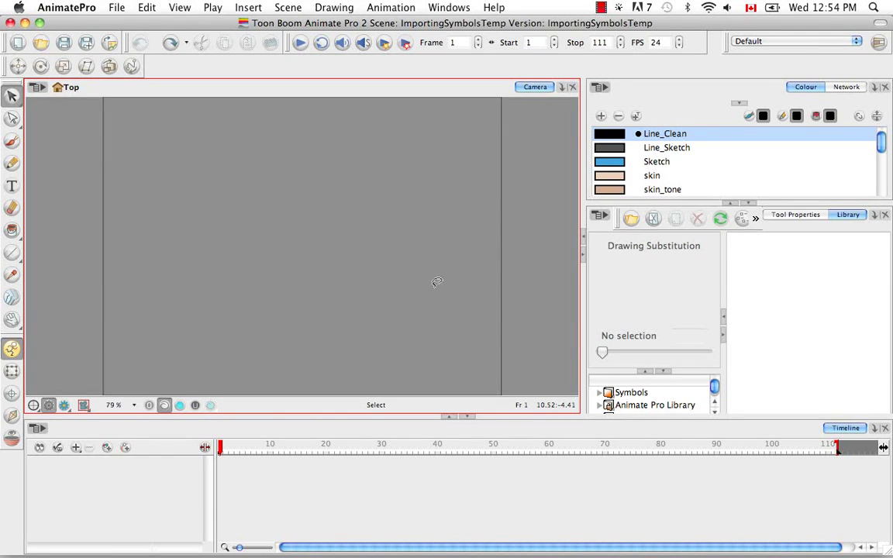
Collapse Drawing Substitution and open the KarateRabbit folder under Animate Pro Library.
left_click(646, 372)
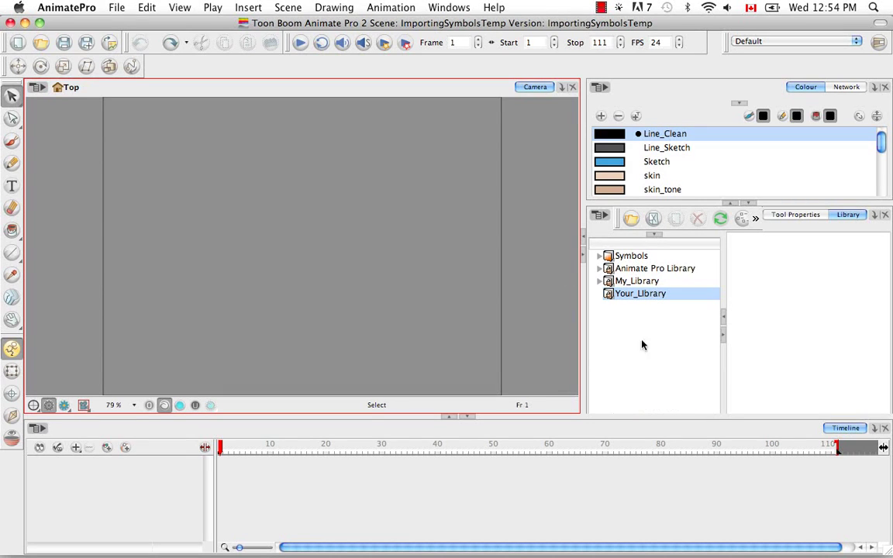
left_click(608, 268)
left_click(599, 268)
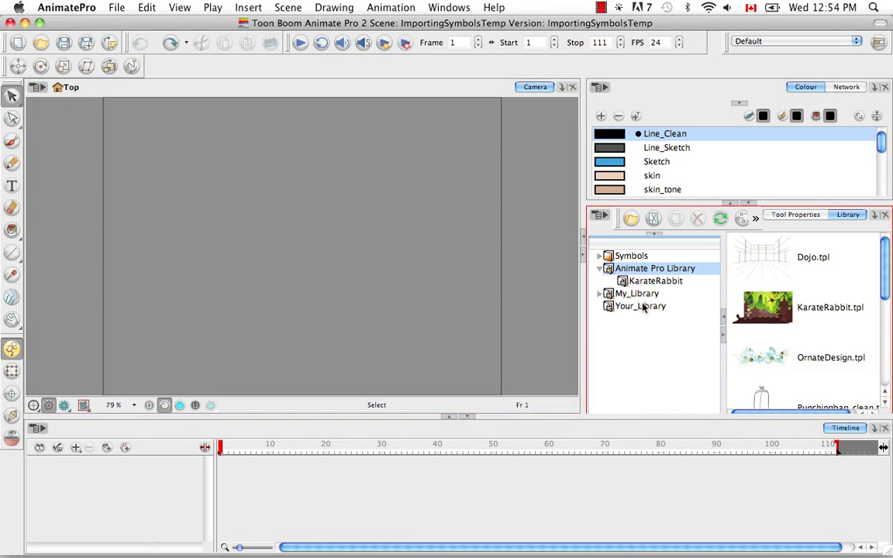
left_click(634, 283)
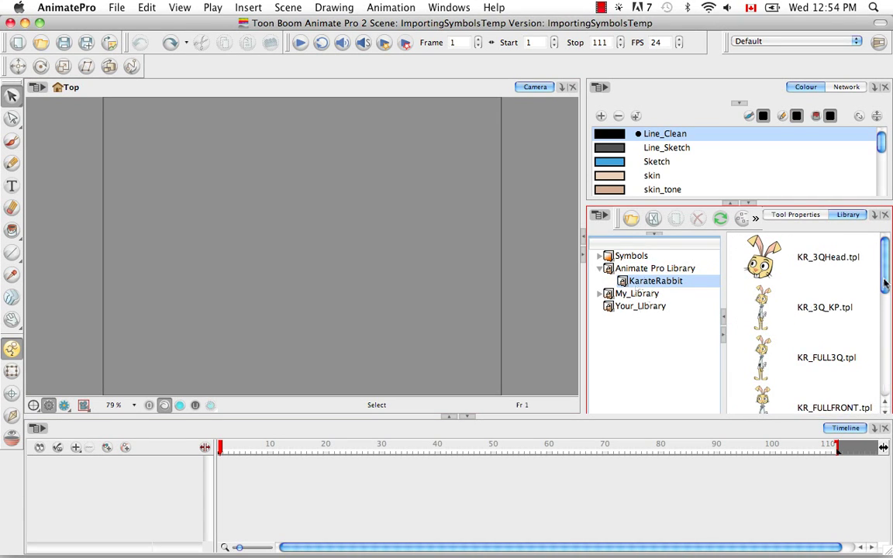
scroll(889, 284, "down", 1)
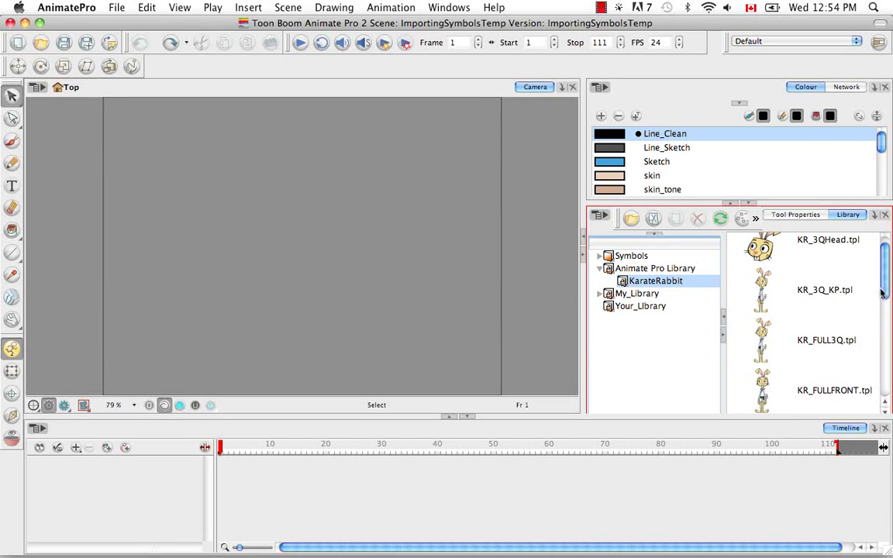
scroll(884, 295, "down", 2)
Drag the KR_FULLPROFILE.tpl rabbit template from the Library into the Camera view.
scroll(884, 296, "down", 3)
left_click(844, 329)
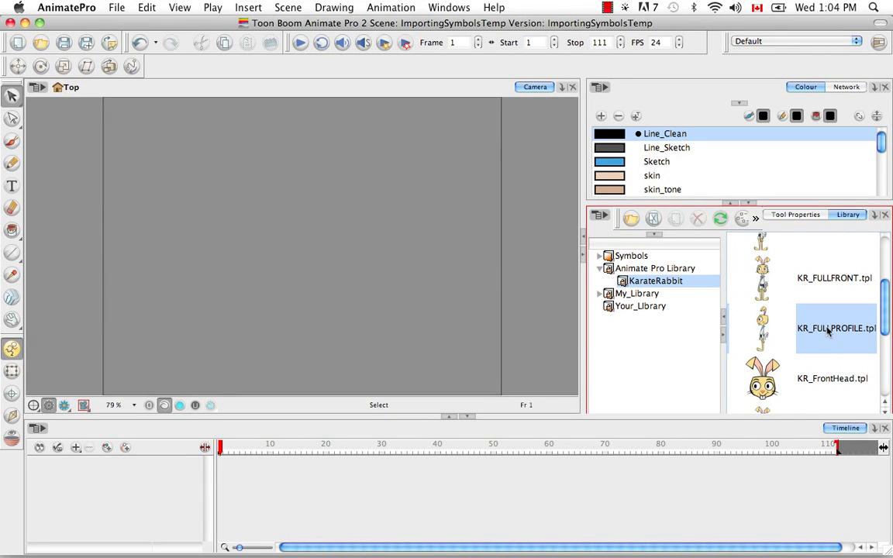
left_click_drag(827, 332, 459, 409)
left_click_drag(307, 449, 330, 299)
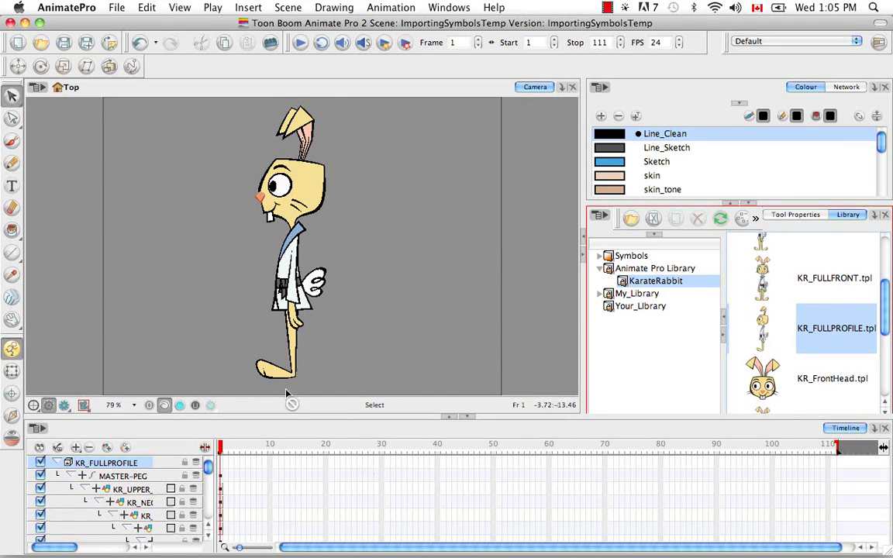
left_click(226, 450)
Extend the MASTER-PEG exposure to frame 40, then return to an early frame.
left_click_drag(226, 452, 438, 451)
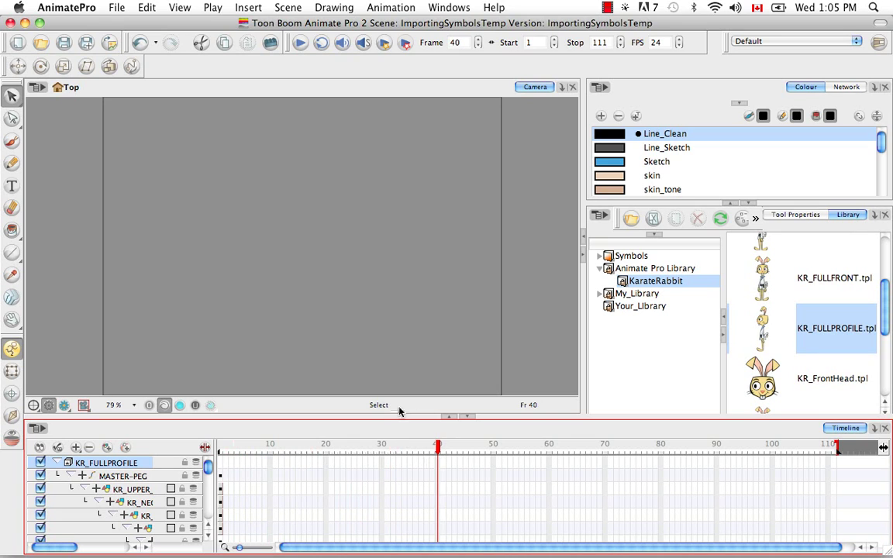
left_click(69, 475)
right_click(439, 476)
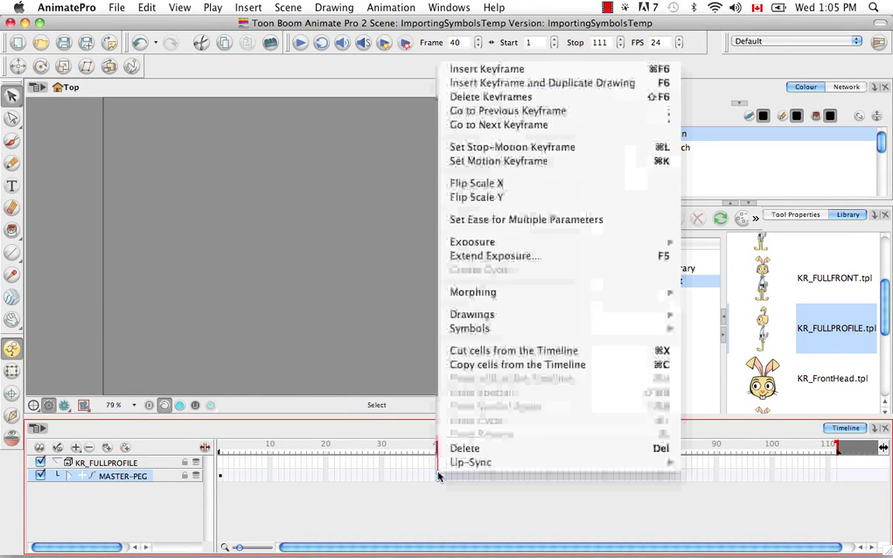
left_click(671, 256)
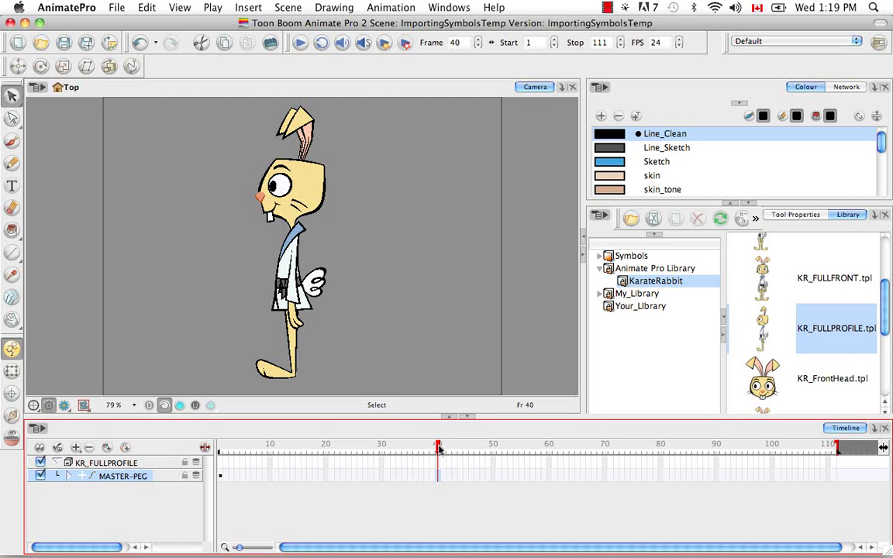
left_click_drag(438, 448, 199, 401)
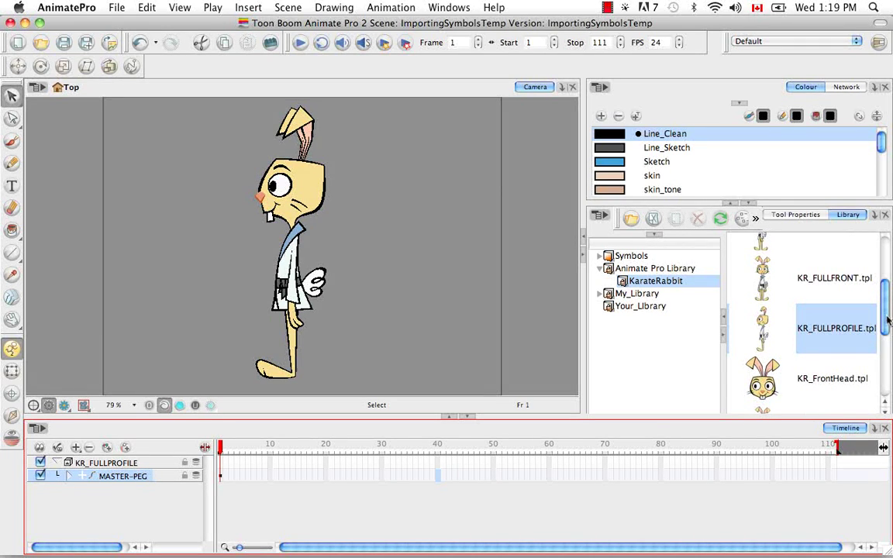
At frame 20, drop KR_FrontHead.tpl onto the rabbit's expanded MASTER-PEG head layers.
scroll(887, 320, "down", 3)
left_click(819, 324)
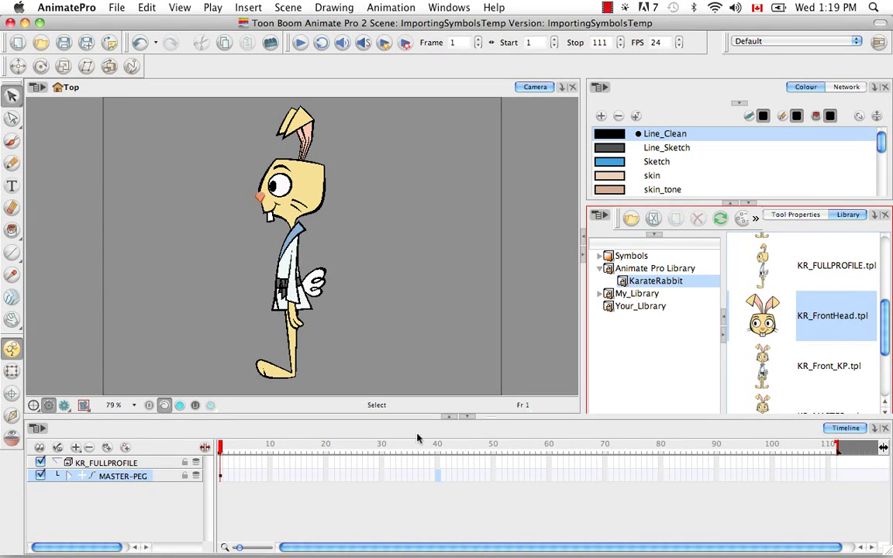
left_click_drag(223, 452, 328, 464)
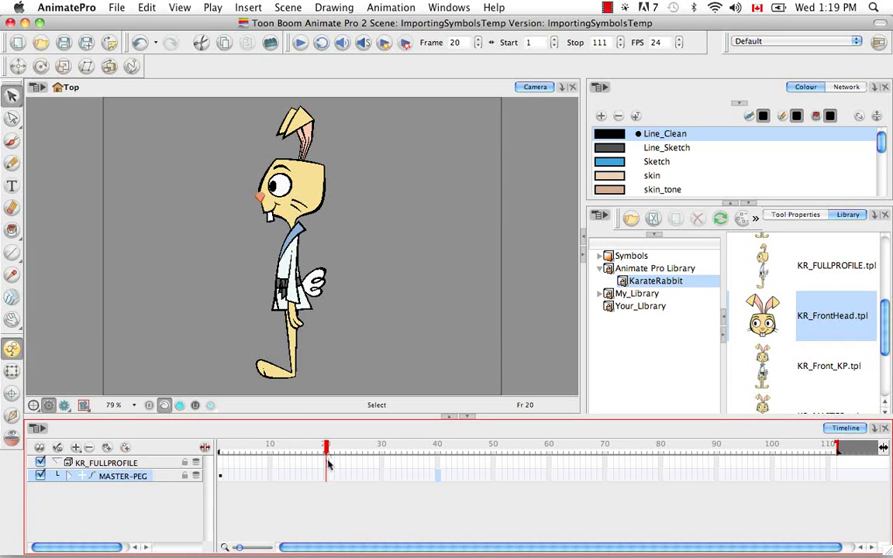
left_click(69, 476)
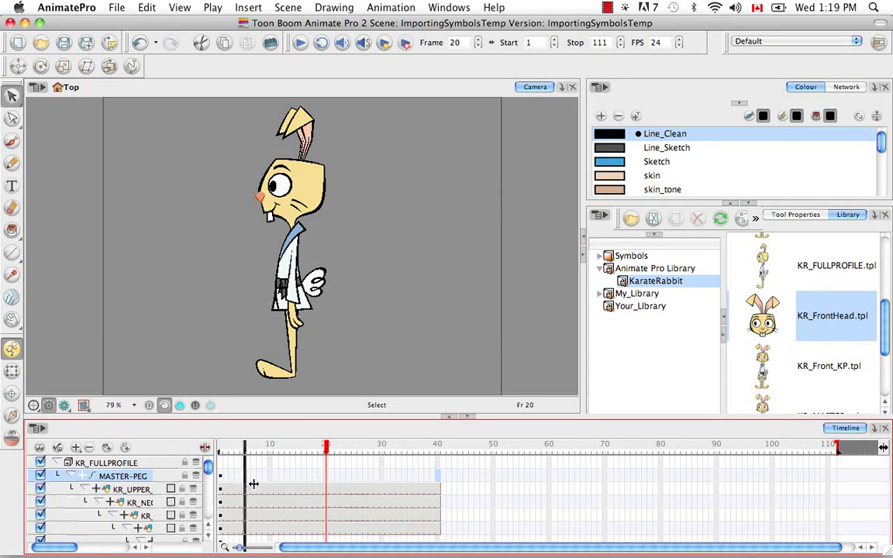
left_click_drag(261, 482, 281, 483)
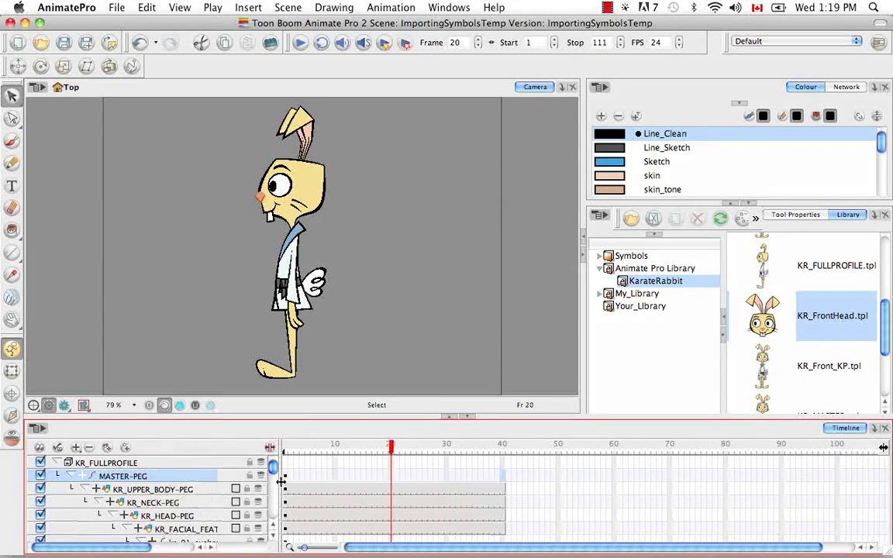
left_click(834, 312)
mouse_move(813, 333)
left_mouse_down()
mouse_move(614, 419)
mouse_move(474, 464)
mouse_move(399, 502)
mouse_move(392, 521)
left_mouse_up()
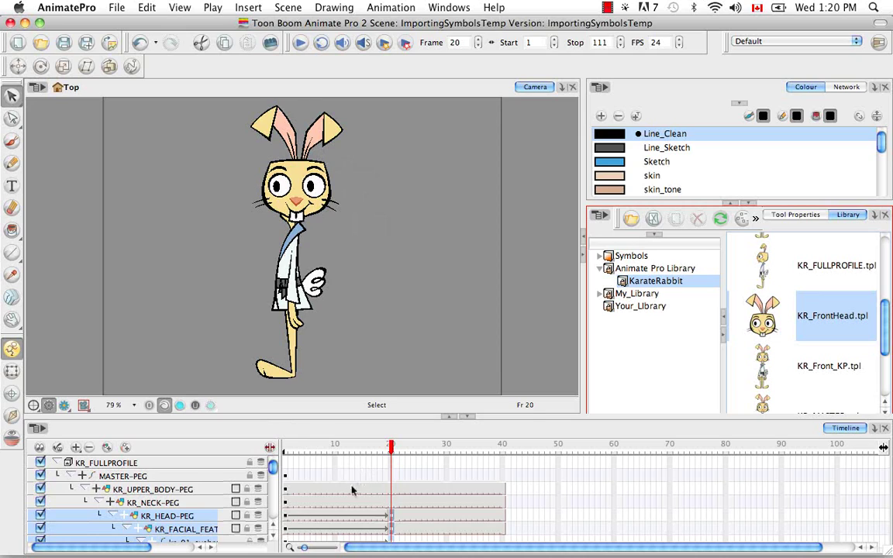
Set stop-motion keyframes on the KR_HEAD-PEG cells at frames 20 and 1.
left_click(113, 515)
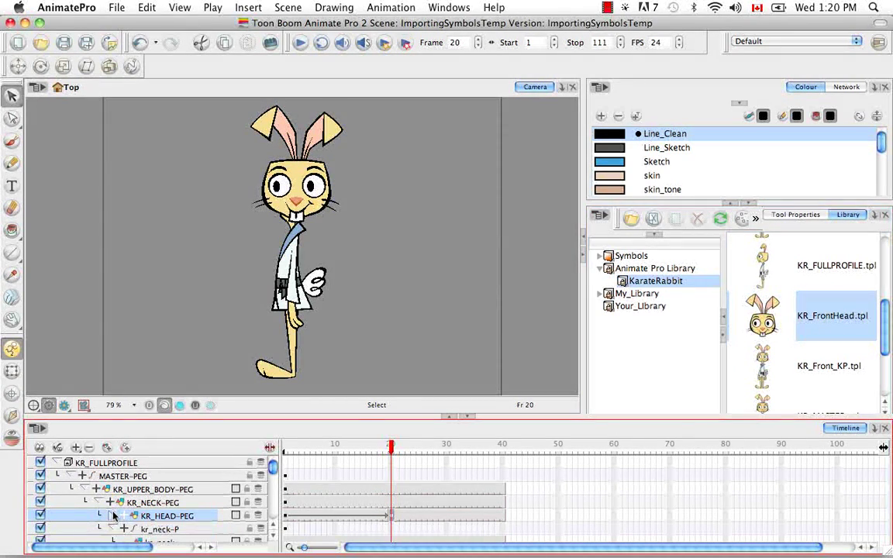
right_click(388, 516)
left_click(449, 189)
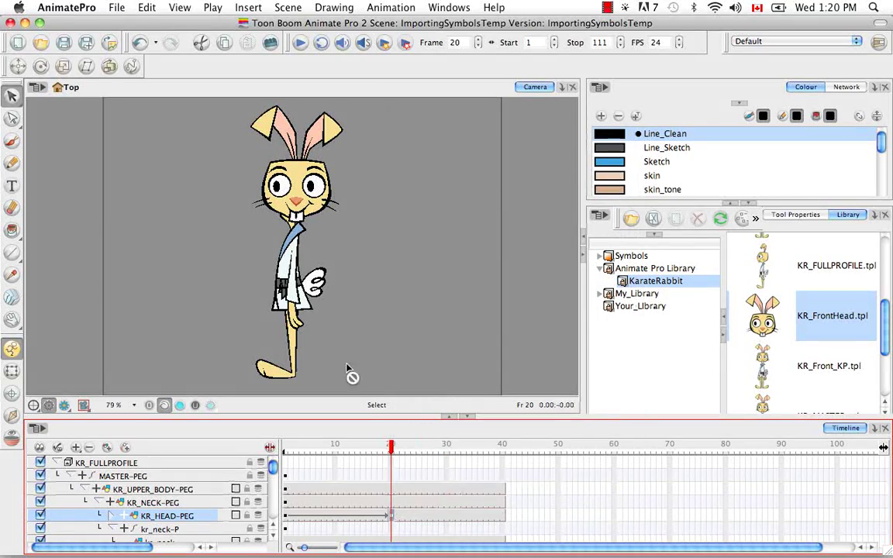
left_click(287, 517)
right_click(288, 518)
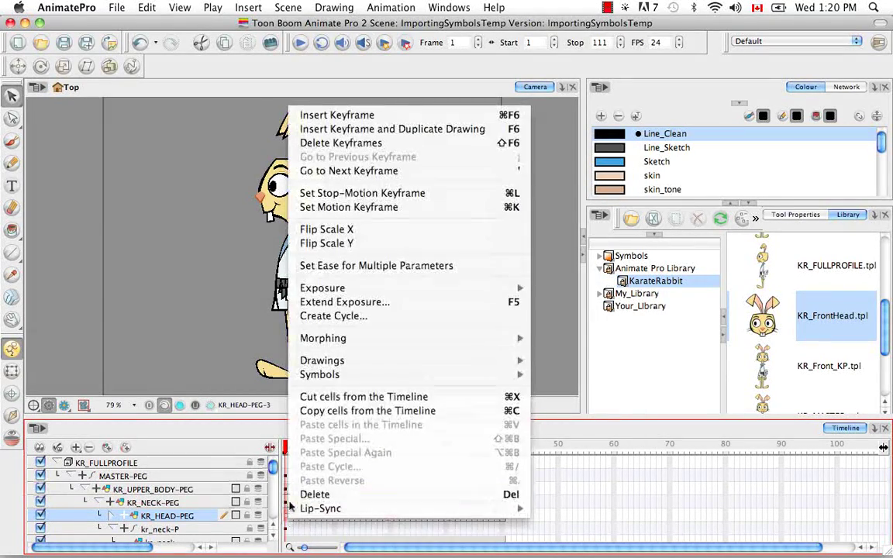
left_click(372, 192)
Nudge the front head slightly left and down at frame 20, comparing with frame 19.
left_click(393, 521)
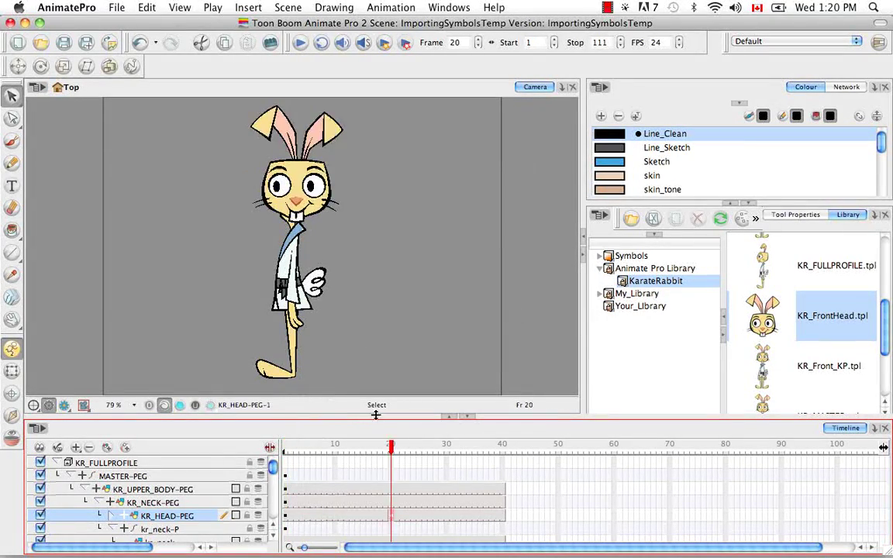
key("shift+t")
left_click(307, 213)
left_click_drag(307, 213, 303, 215)
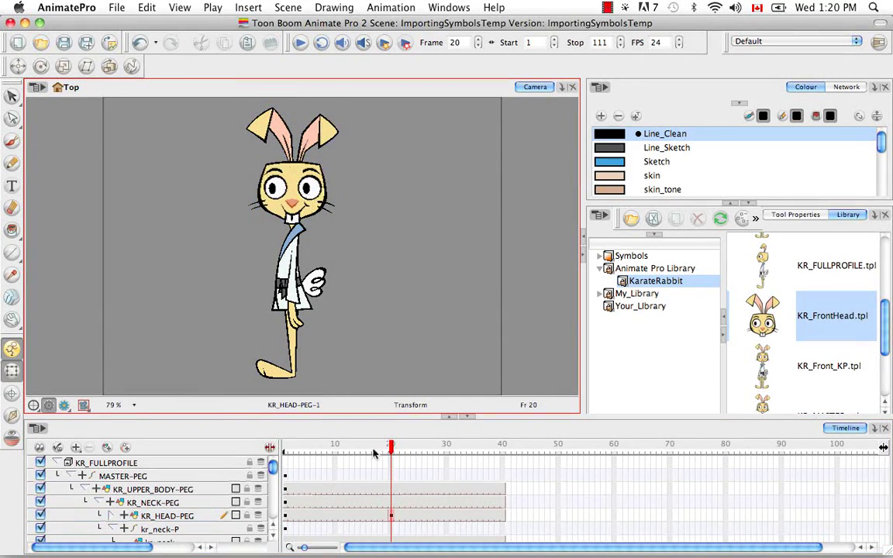
left_click_drag(390, 447, 391, 451)
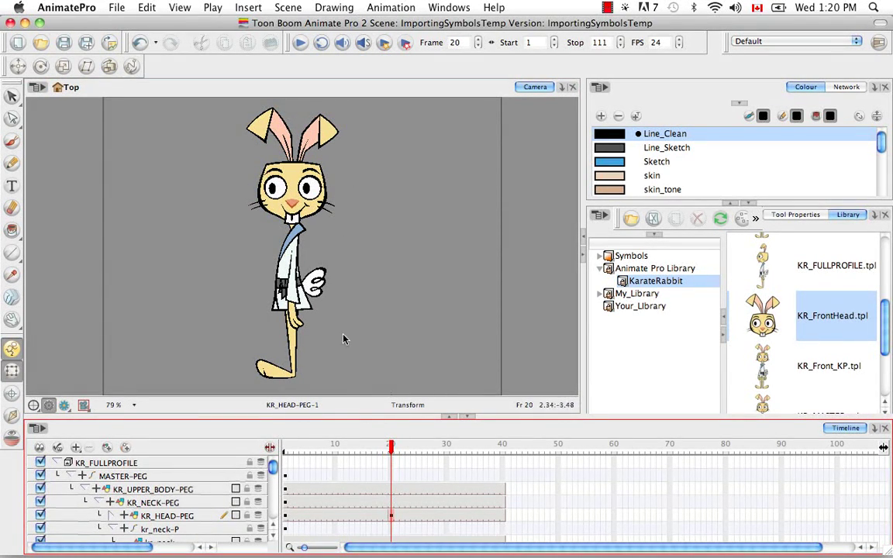
left_click(114, 516)
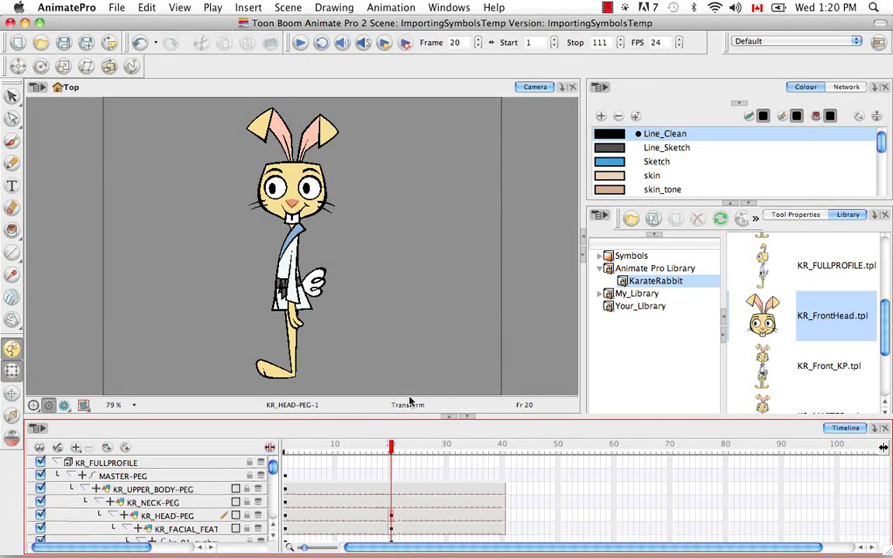
left_click_drag(391, 452, 391, 452)
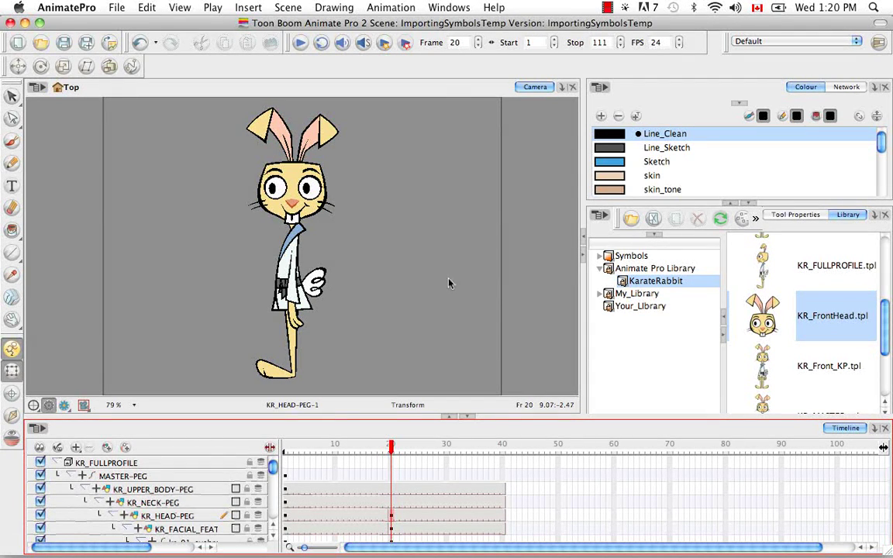
Delete the KR_FULLPROFILE rabbit layer and show the Library's Symbols items.
left_click(59, 462)
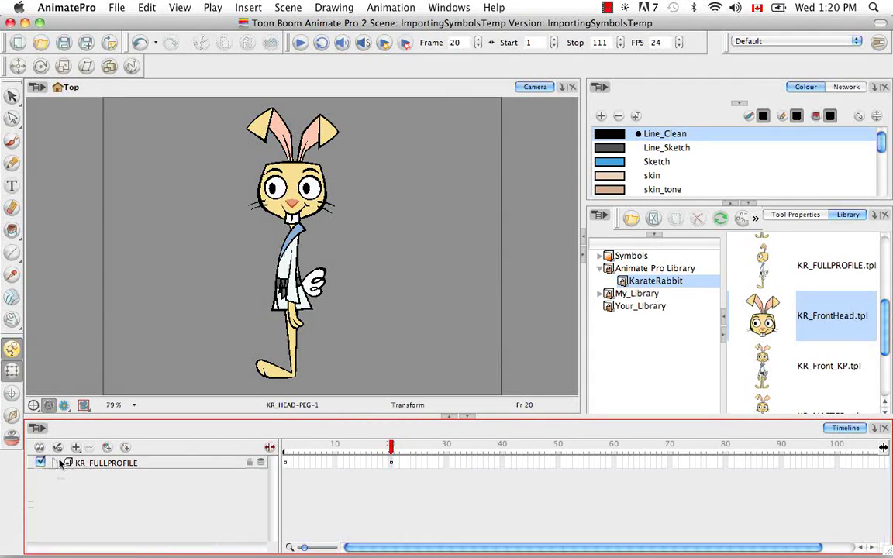
left_click(118, 462)
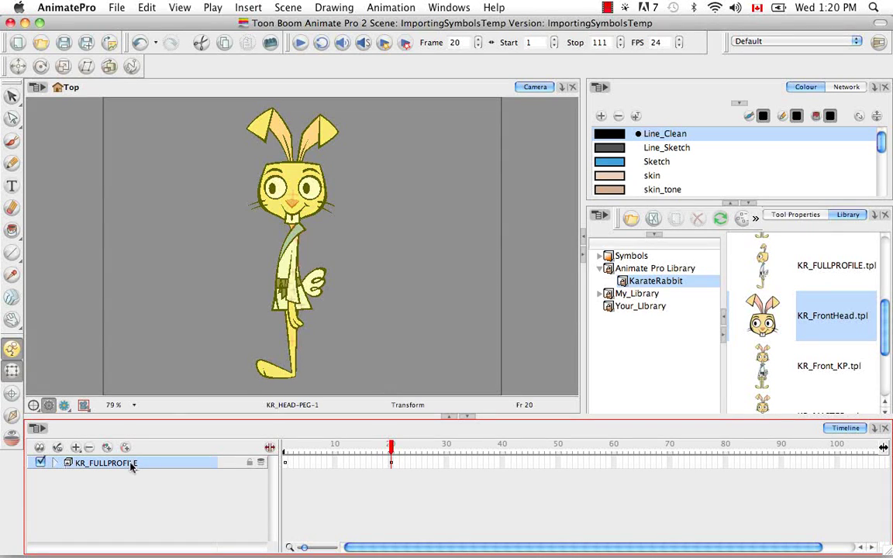
left_click(89, 448)
left_click(533, 309)
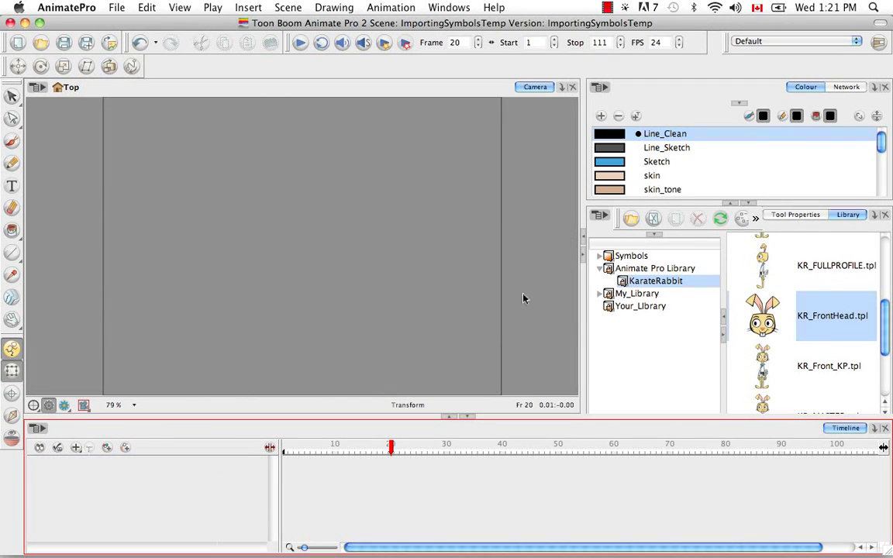
left_click(632, 257)
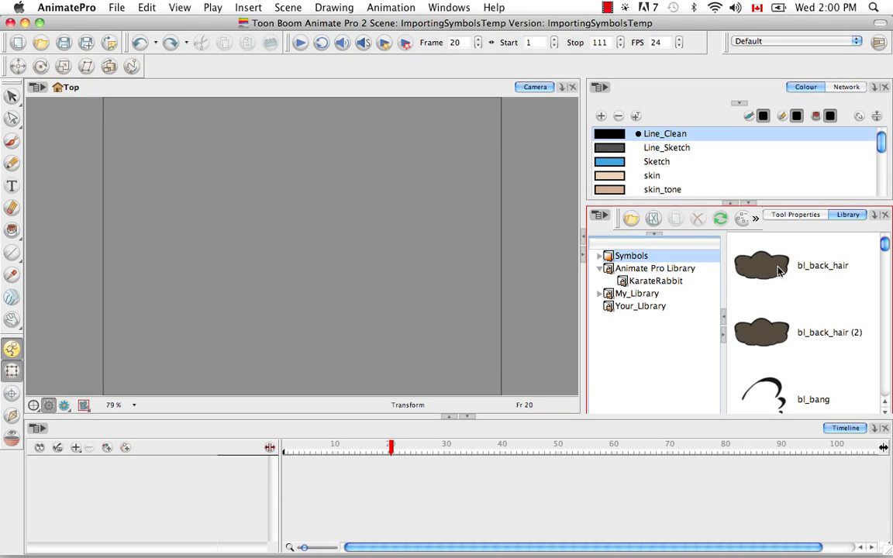
Place the bl_back_hair symbol into the Camera view.
left_click(778, 268)
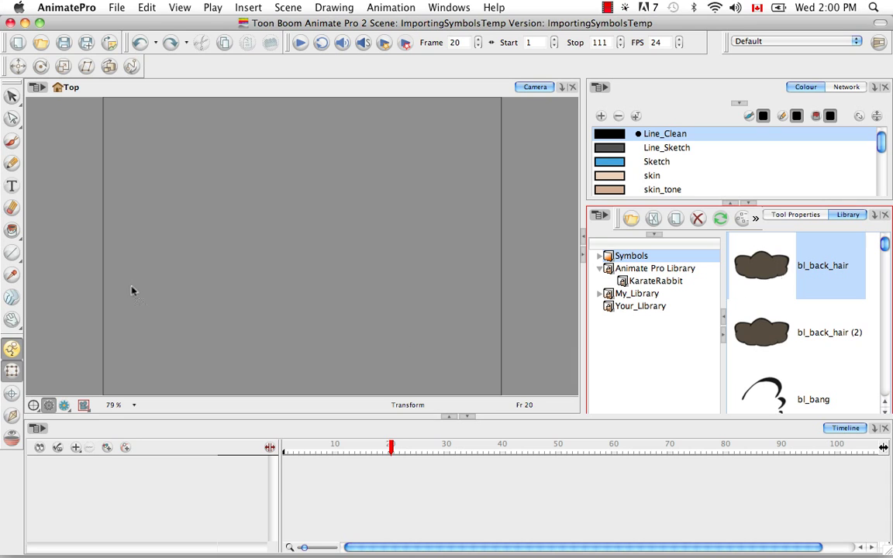
left_click_drag(822, 265, 137, 295)
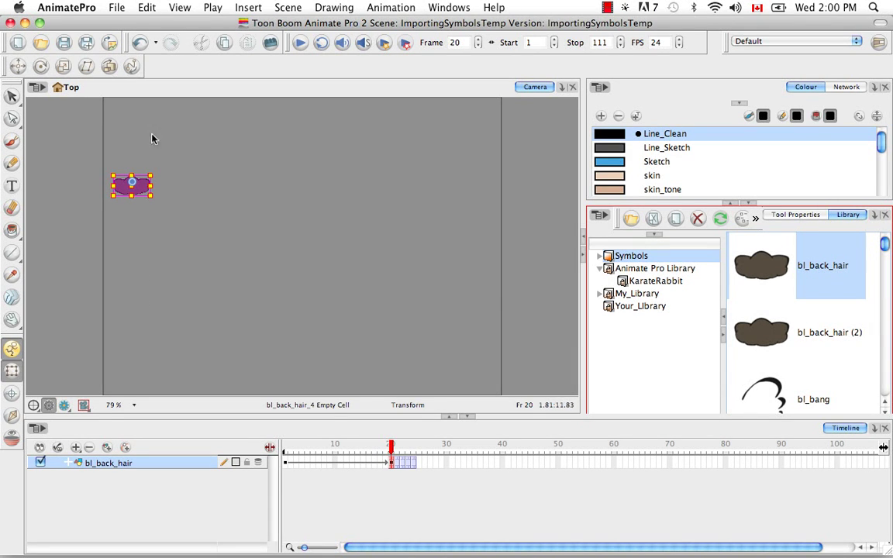
left_click(235, 258)
left_click(157, 168)
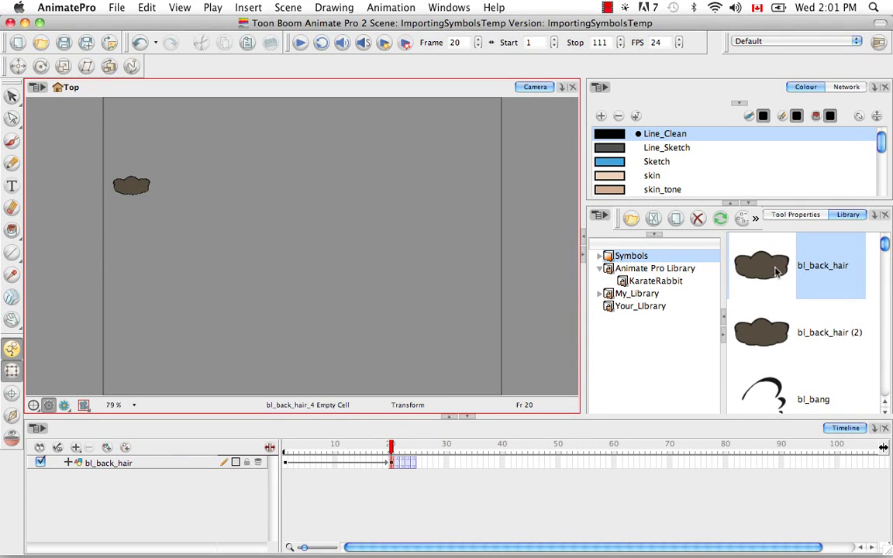
Add a second bl_back_hair copy to the timeline and move its cells from frame 21 to frame 1.
left_click_drag(765, 270, 151, 463)
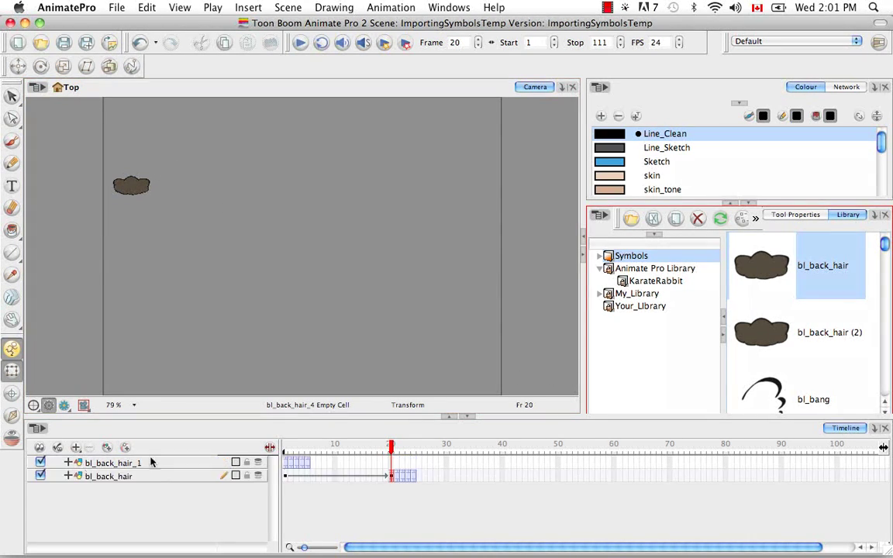
left_click(402, 474)
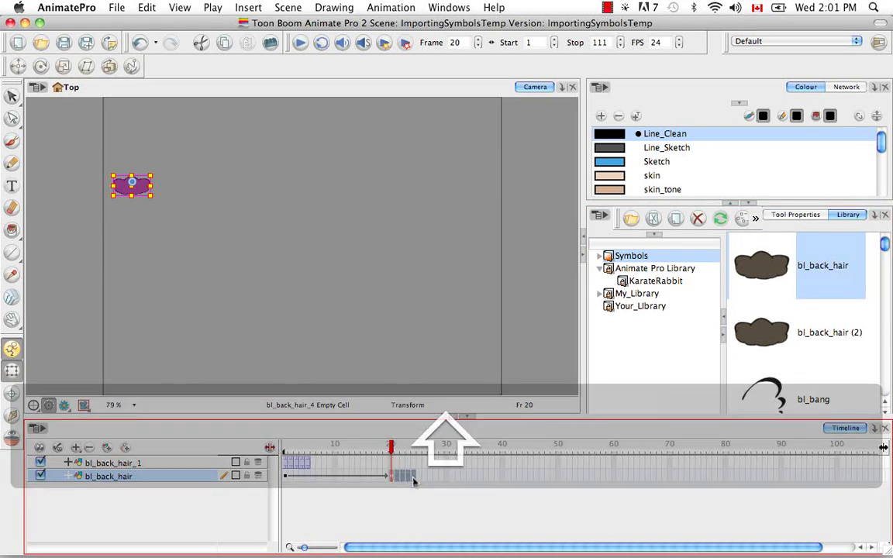
left_click_drag(392, 478, 287, 475)
left_click(299, 389)
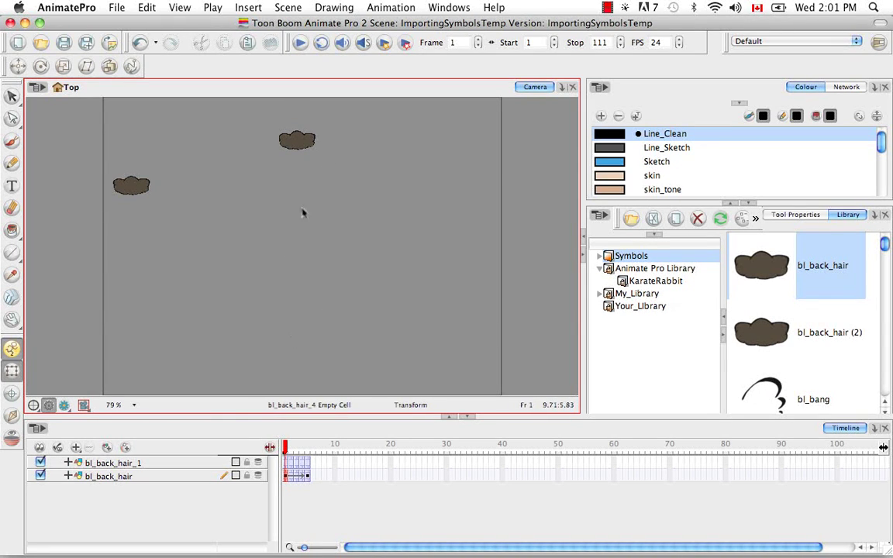
left_click(144, 188)
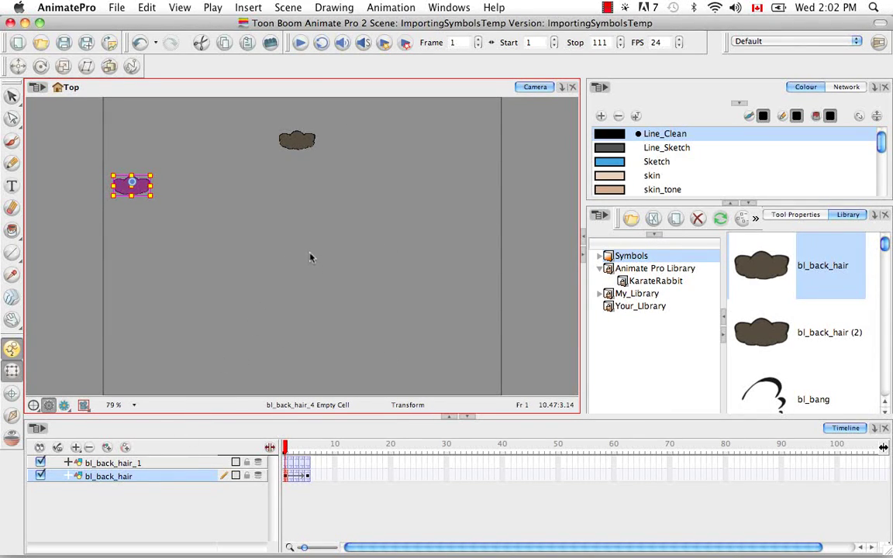
Delete the bl_back_hair and bl_back_hair_1 layers along with their drawings.
left_click(90, 449)
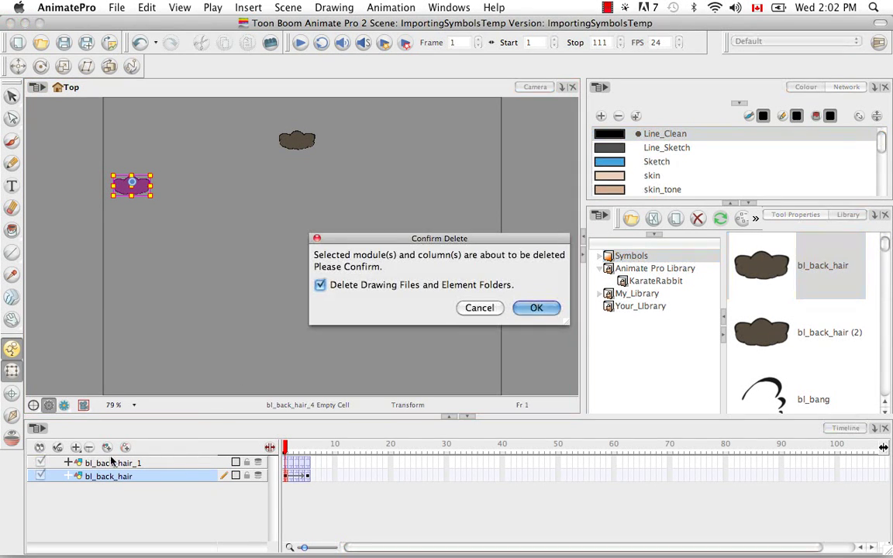
left_click(533, 309)
left_click(152, 465)
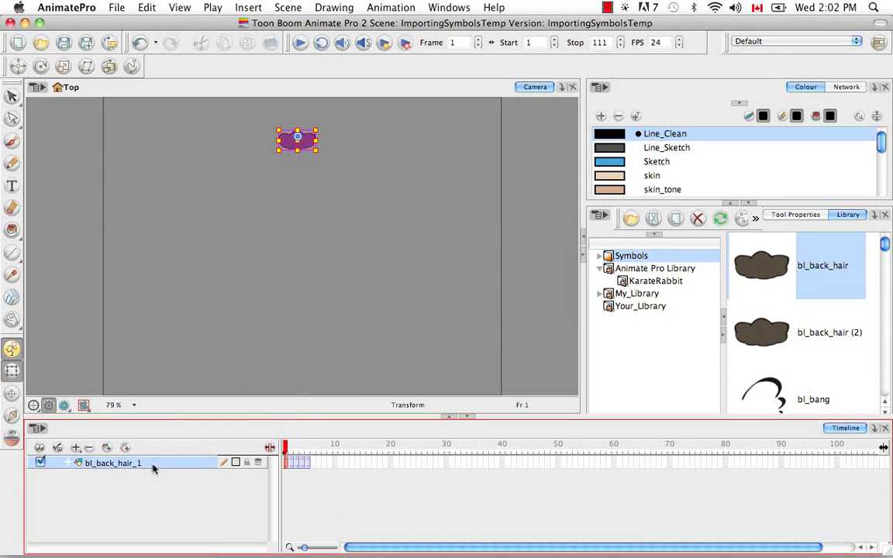
left_click(89, 448)
left_click(534, 309)
left_click(373, 304)
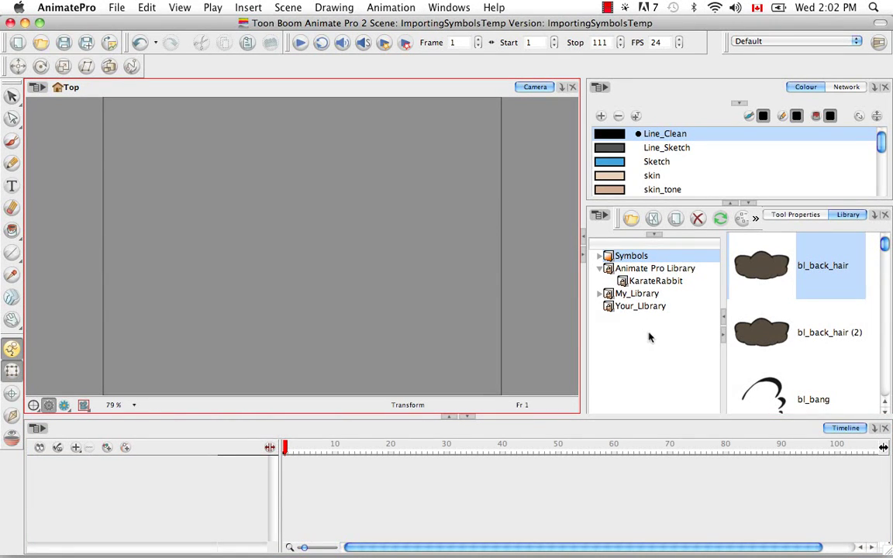
Import bl_MASTER.tpl from My_Library > Characters > Ballerina into the timeline, previewing frame 3.
left_click(602, 269)
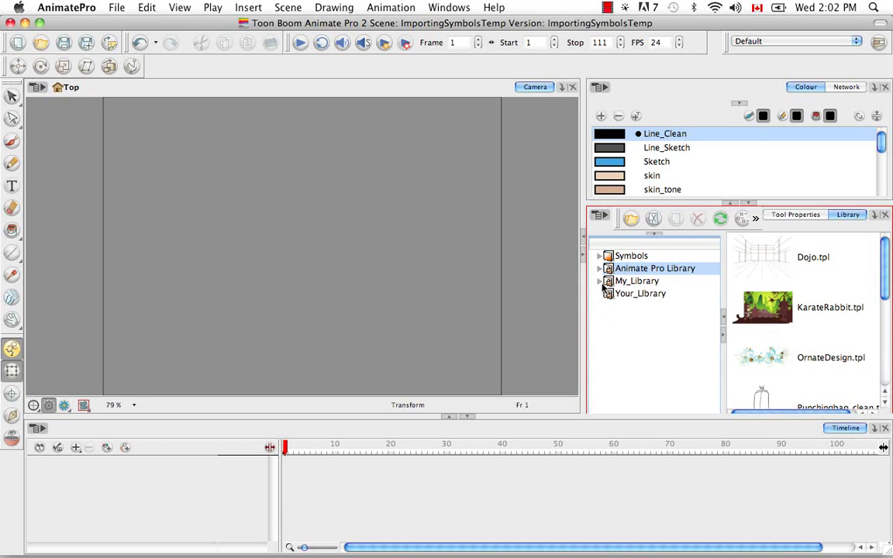
left_click(601, 282)
left_click(632, 307)
left_click(614, 306)
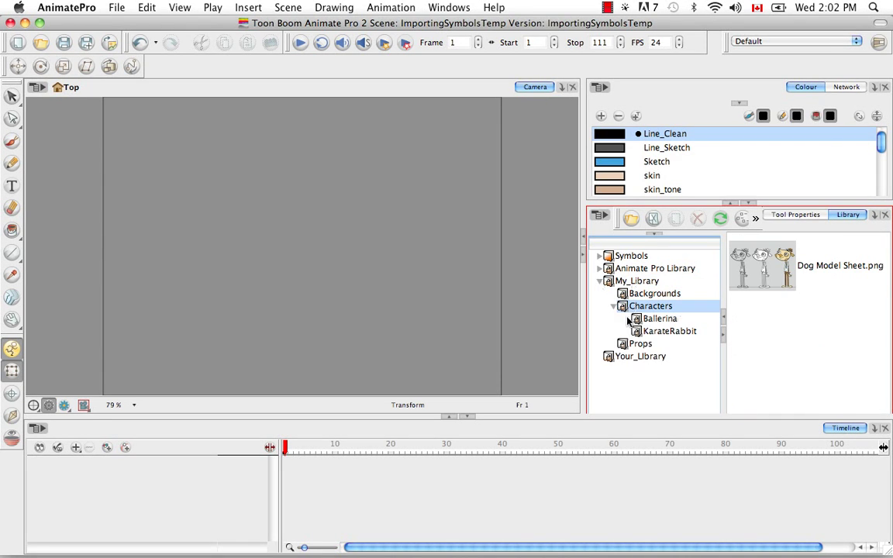
left_click(660, 320)
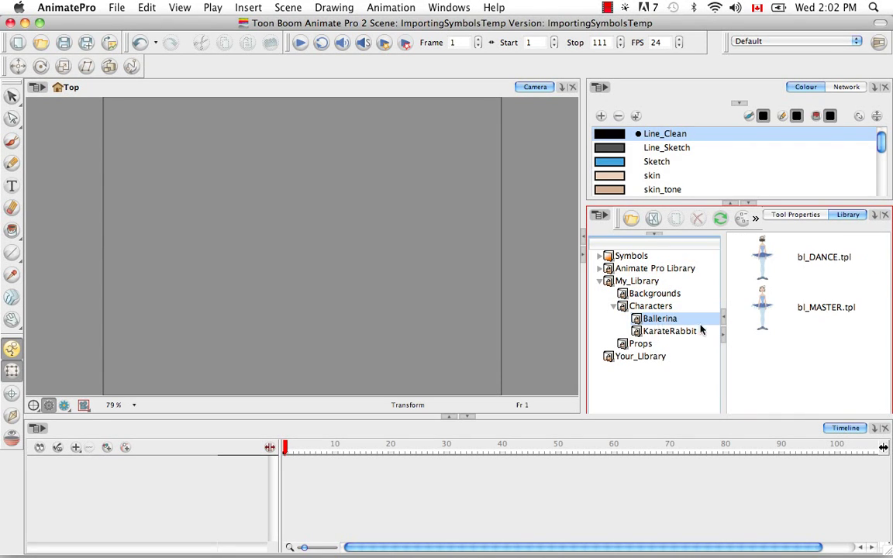
left_click_drag(824, 308, 229, 465)
left_click(386, 321)
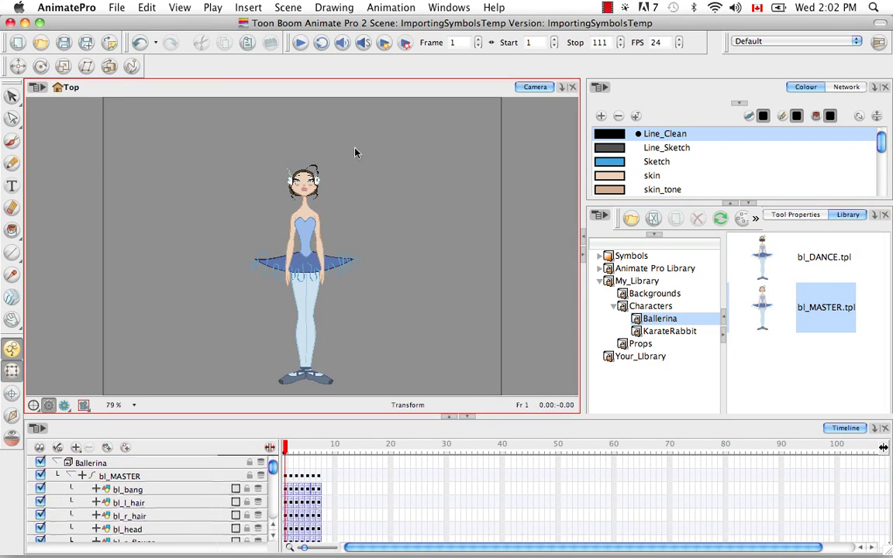
left_click_drag(285, 447, 307, 451)
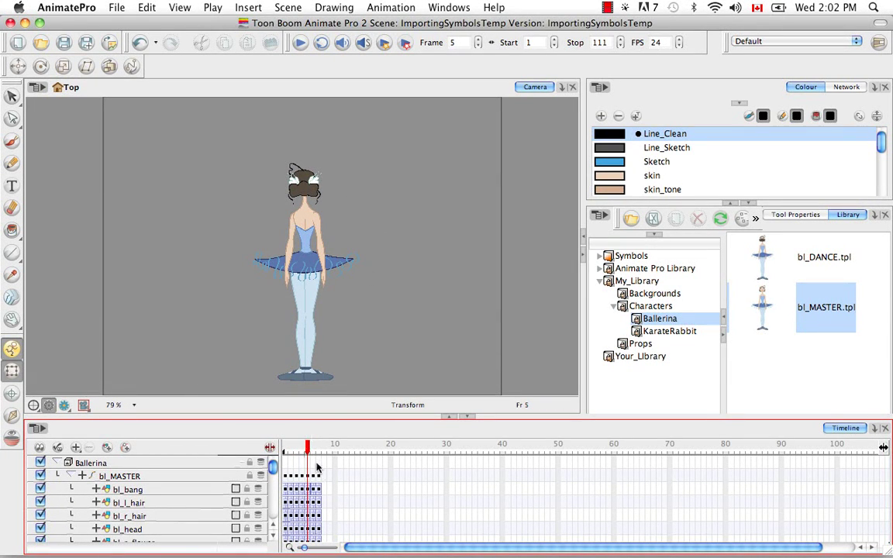
Scrub through the ballerina's early poses, then collapse bl_MASTER and the Ballerina group.
left_click_drag(307, 456, 273, 475)
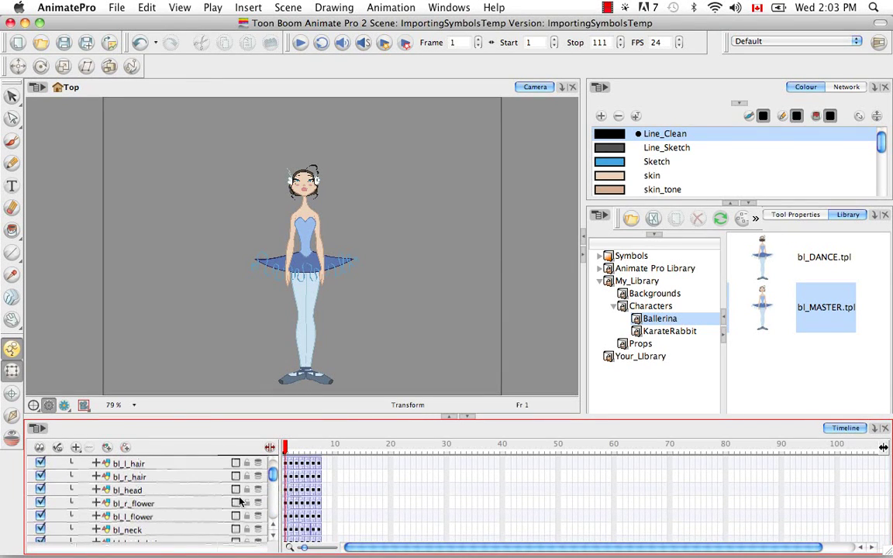
scroll(233, 457, "up", 3)
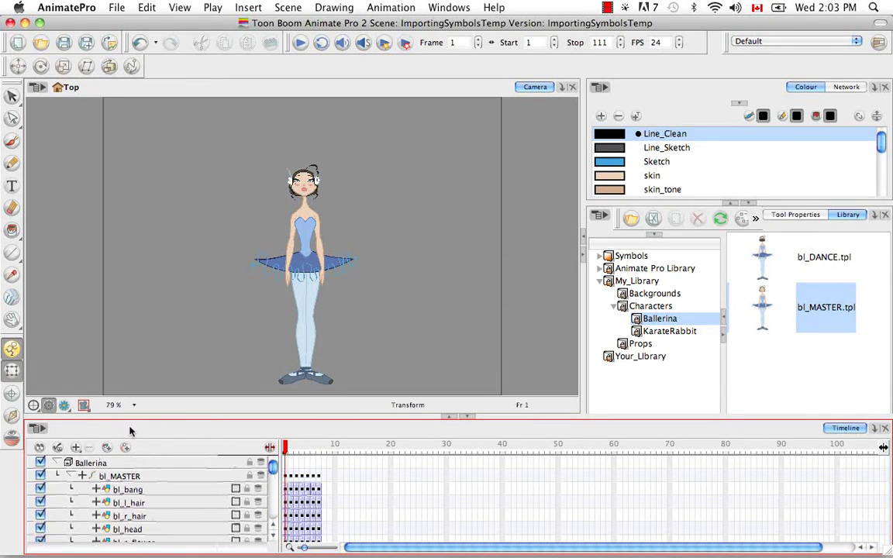
left_click_drag(272, 466, 274, 488)
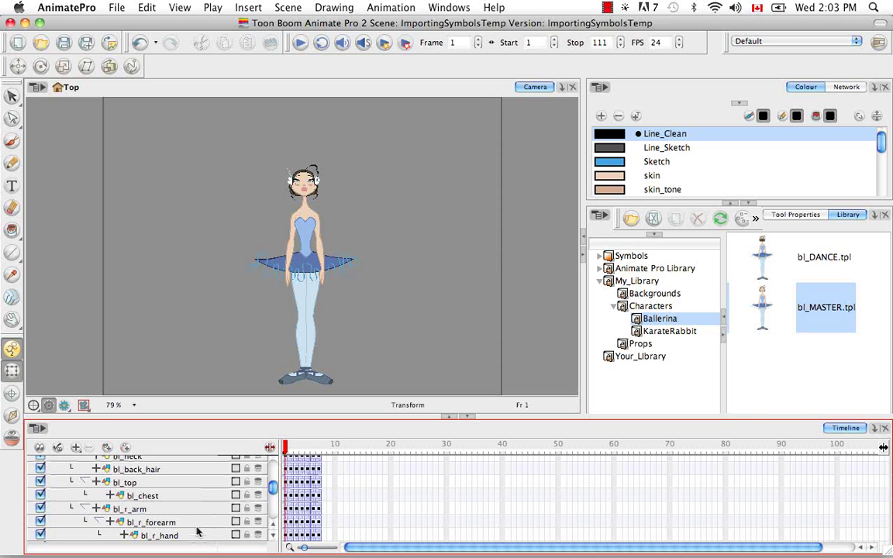
scroll(273, 488, "down", 3)
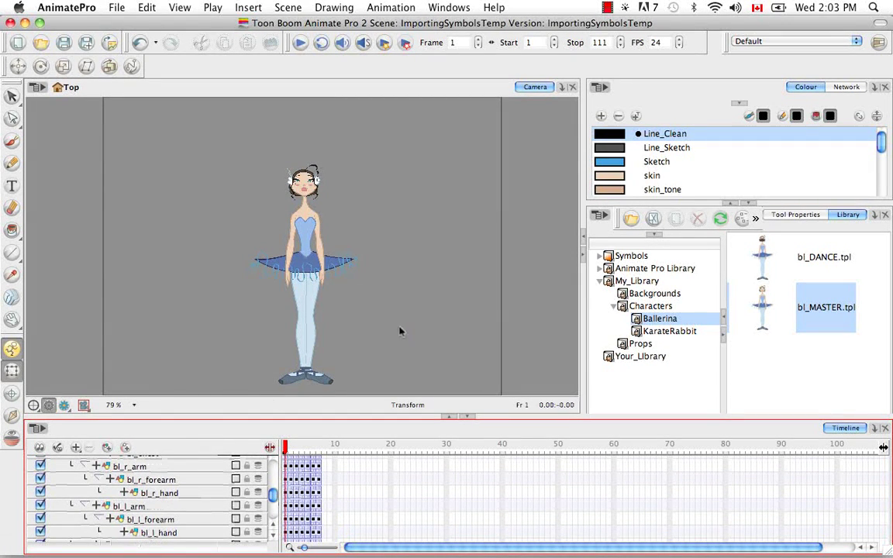
scroll(273, 496, "up", 5)
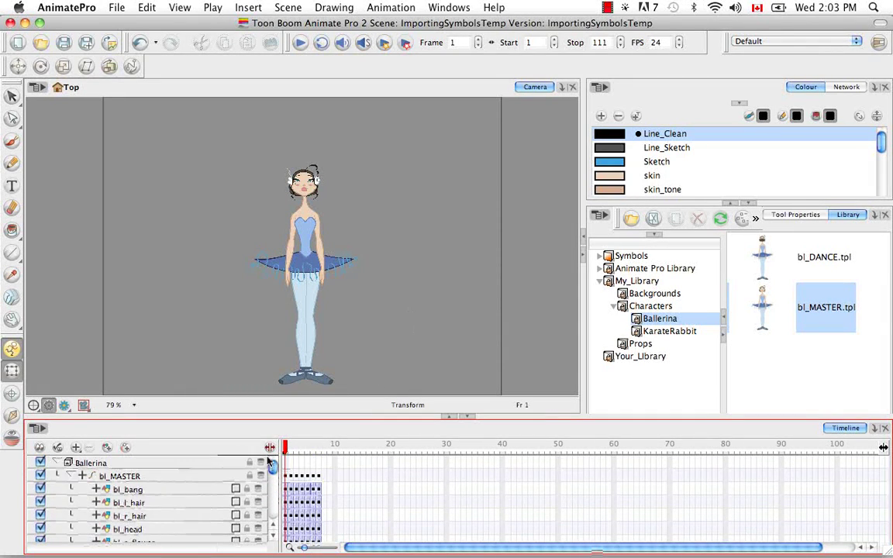
left_click(69, 476)
left_click(56, 463)
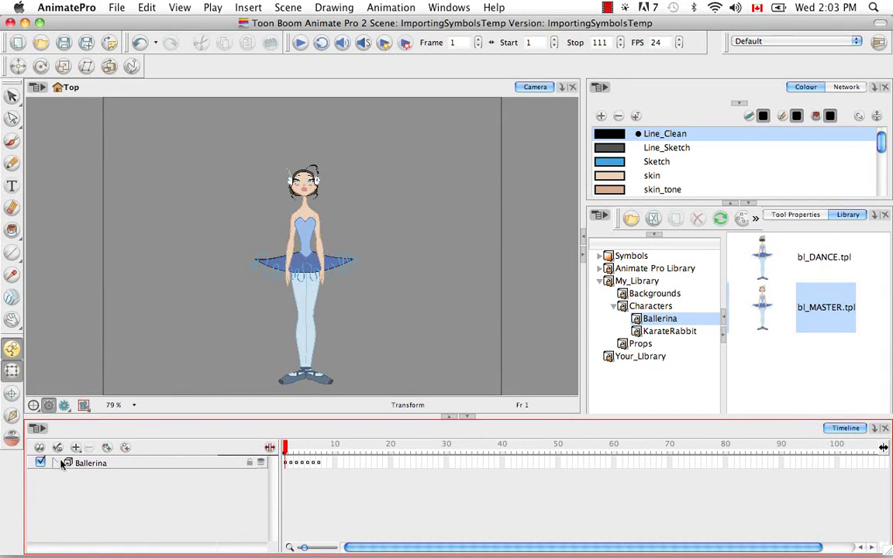
Drop the bl_DANCE template onto the ballerina in the Camera view and disable the original Ballerina layer.
left_click(797, 265)
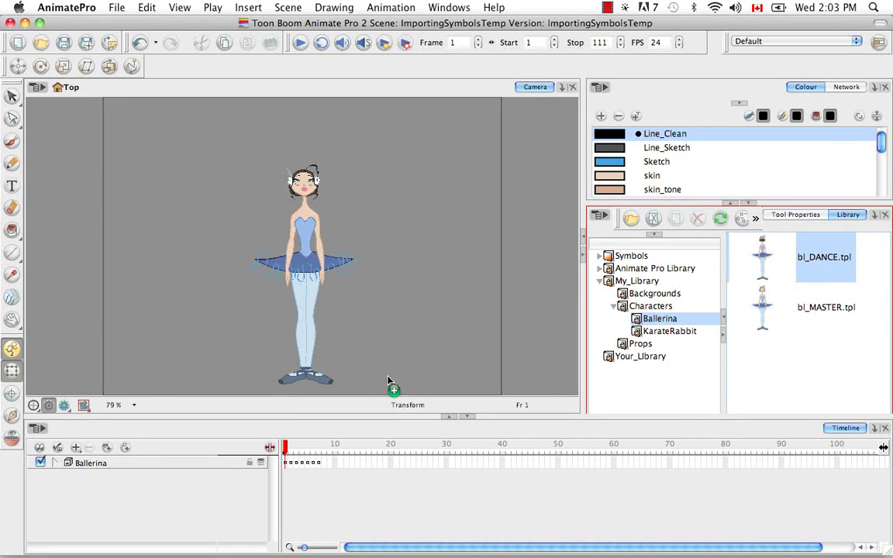
left_click_drag(356, 385, 295, 260)
left_click(78, 483)
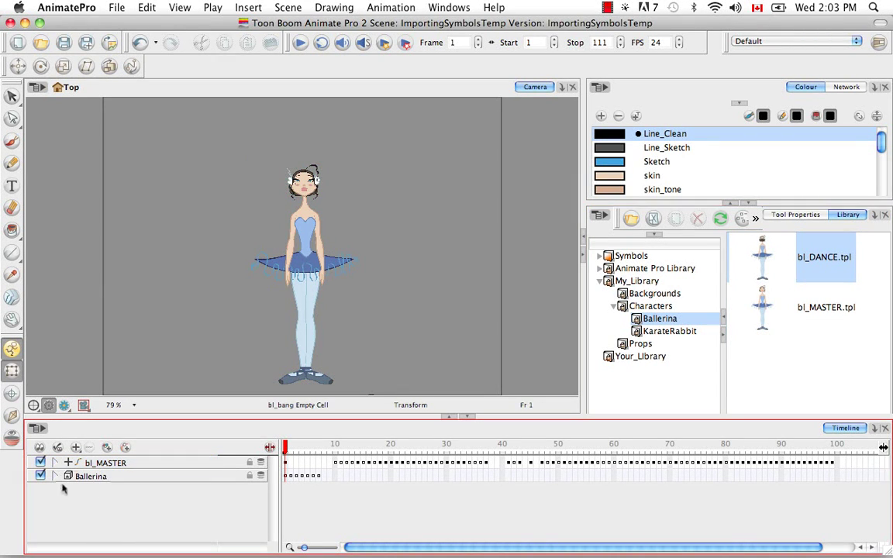
left_click(40, 476)
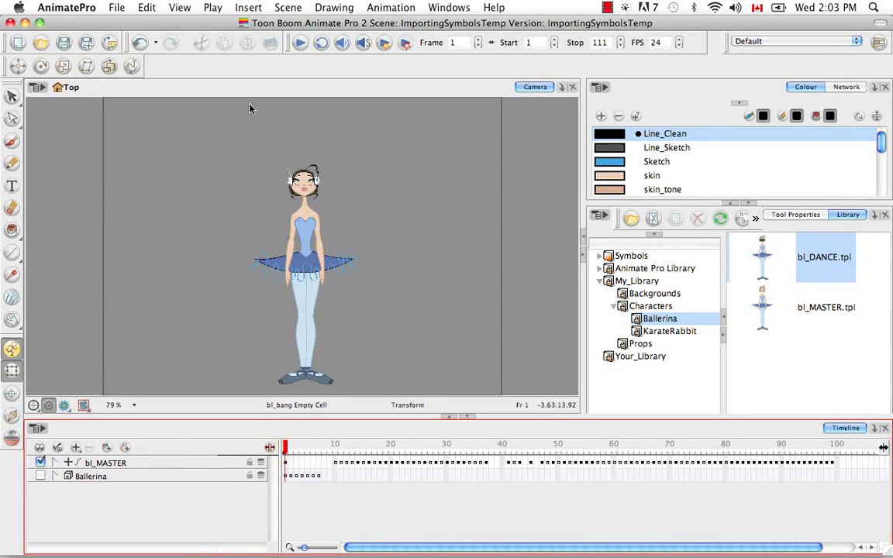
Play the dance and scrub through bl_MASTER's frames to review the animation.
left_click(300, 45)
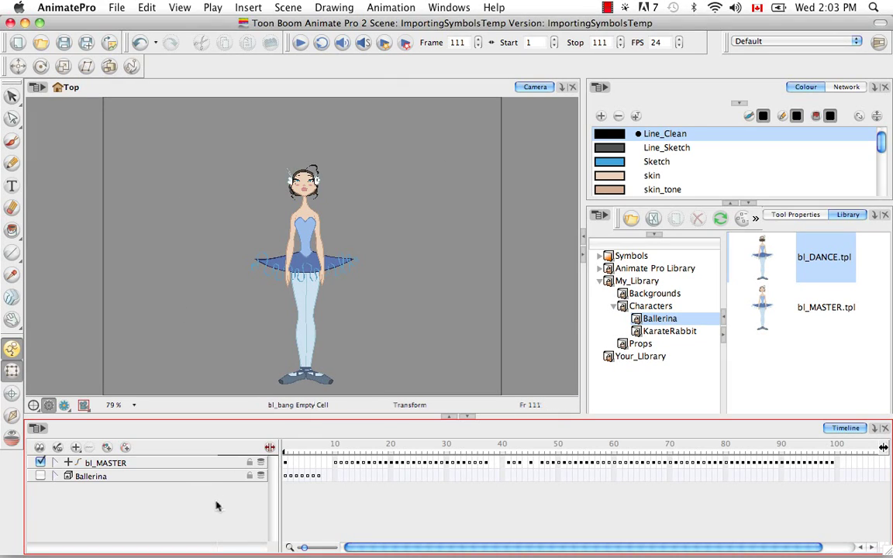
left_click(55, 464)
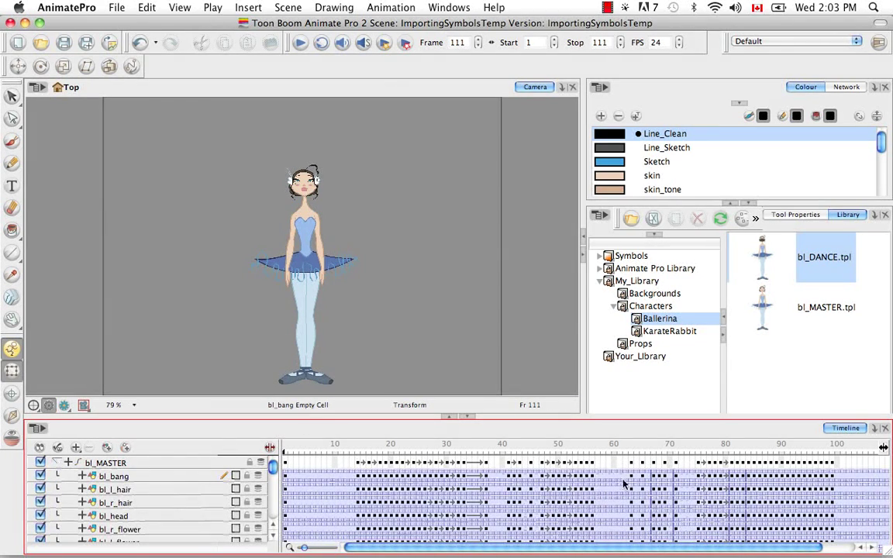
left_click_drag(360, 438, 213, 401)
left_click(56, 462)
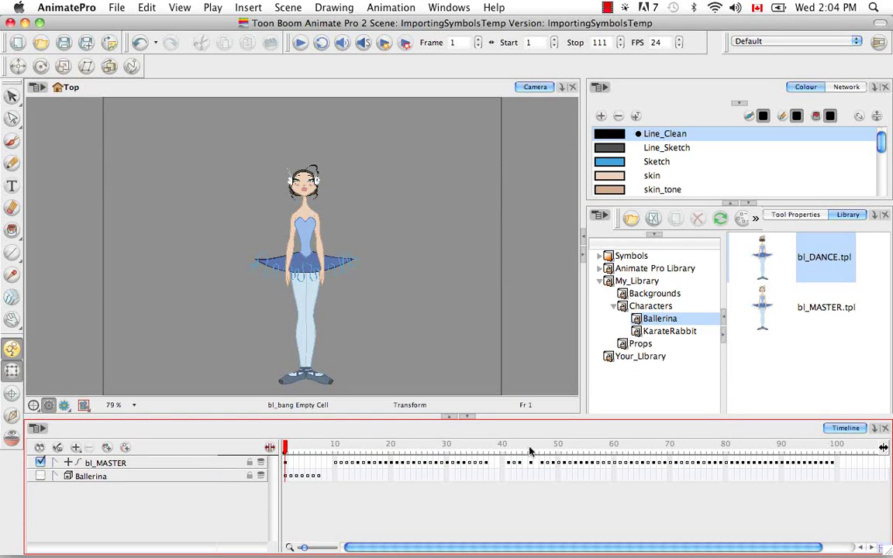
left_click(132, 463)
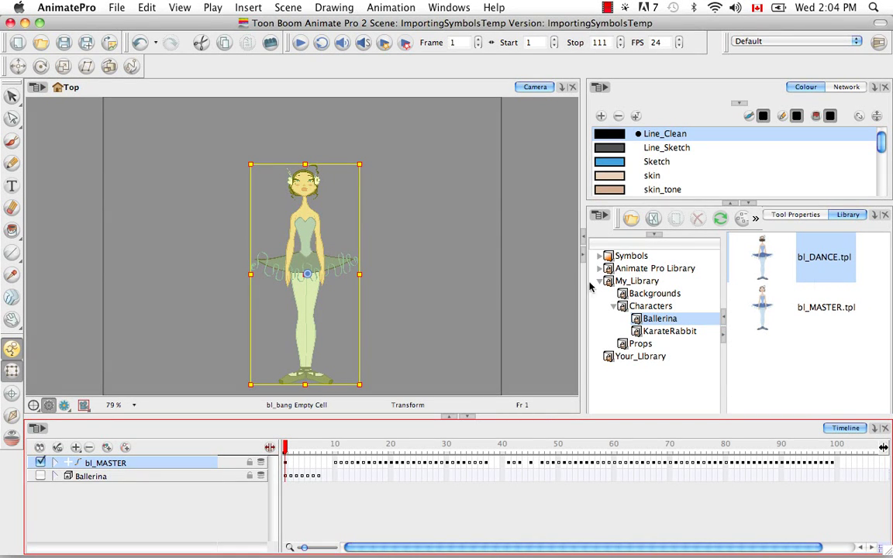
Delete the duplicate bl_MASTER layer, then re-enable Ballerina and expand it to reveal bl_MASTER.
key("Delete")
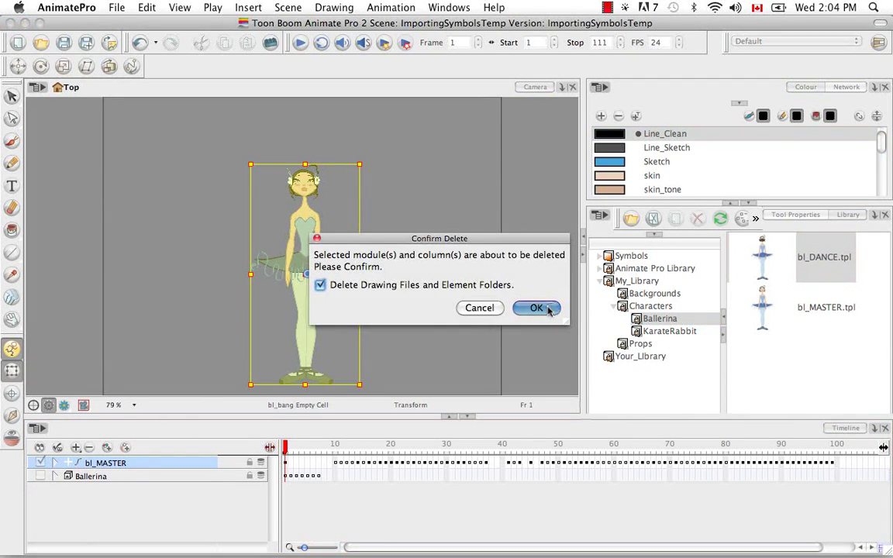
left_click(536, 308)
left_click(40, 463)
left_click(56, 463)
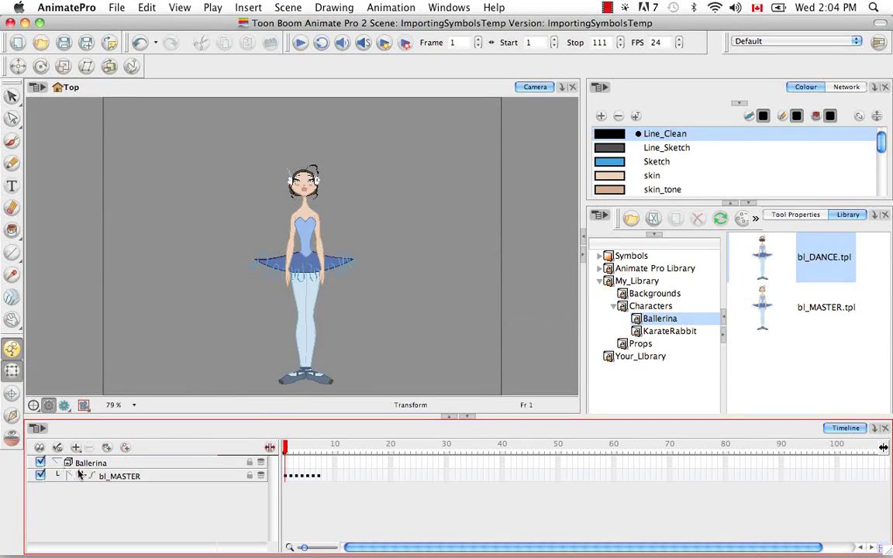
left_click(69, 476)
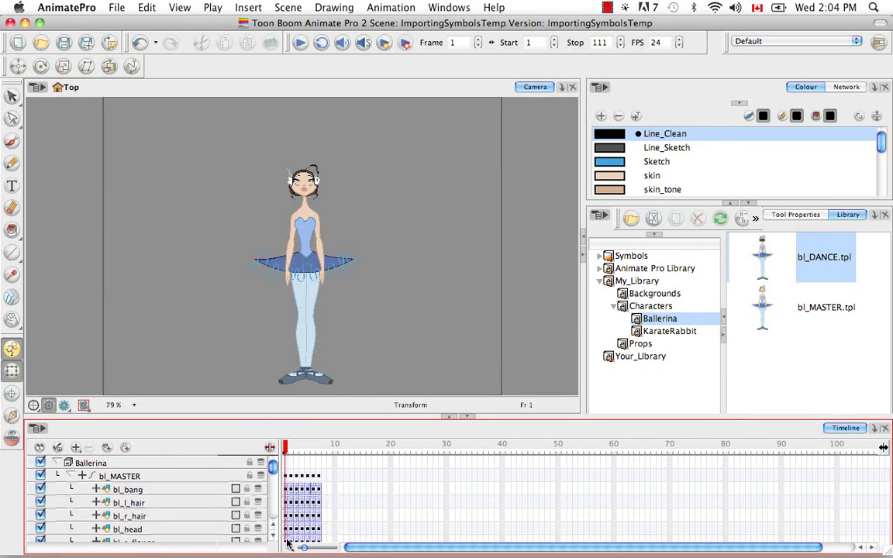
left_click(69, 476)
Delete bl_MASTER's cells 2–6 and extend the first drawing's exposure to frame 50.
left_click(290, 476)
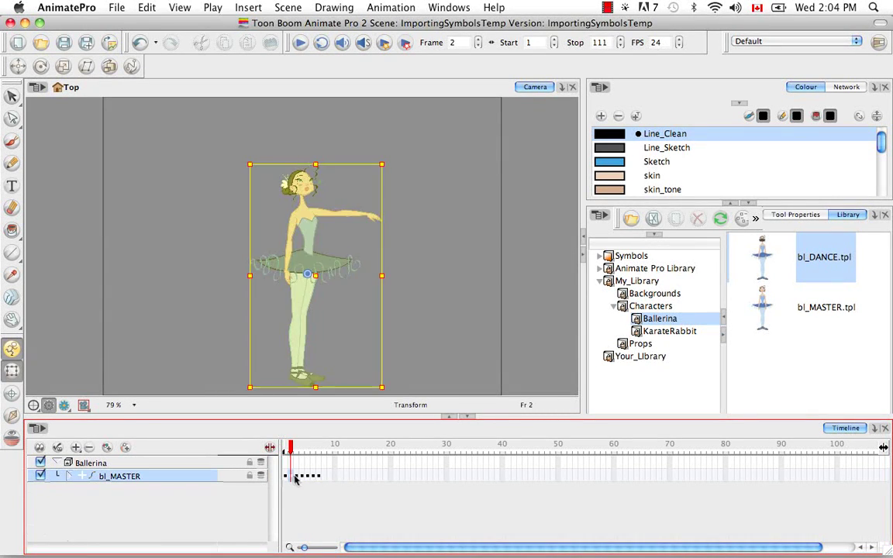
left_click_drag(321, 476, 321, 476)
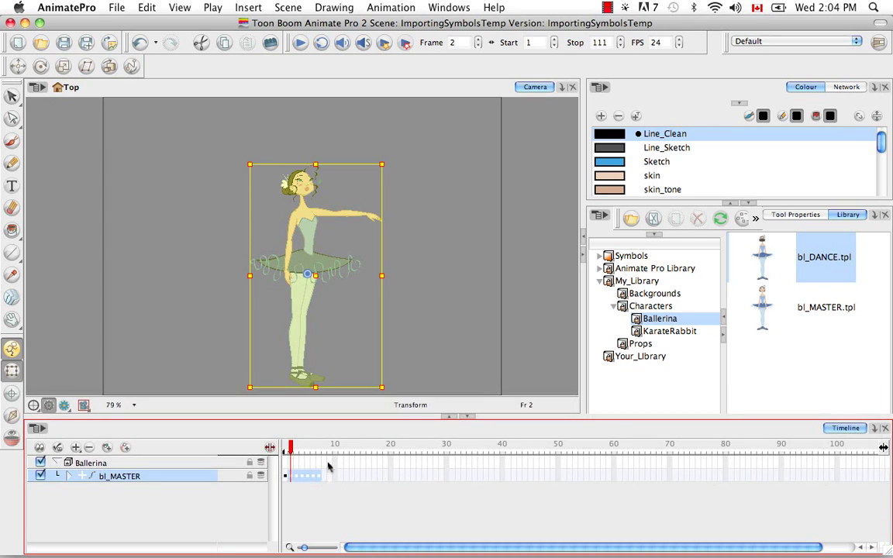
key("BackSpace")
left_click(559, 475)
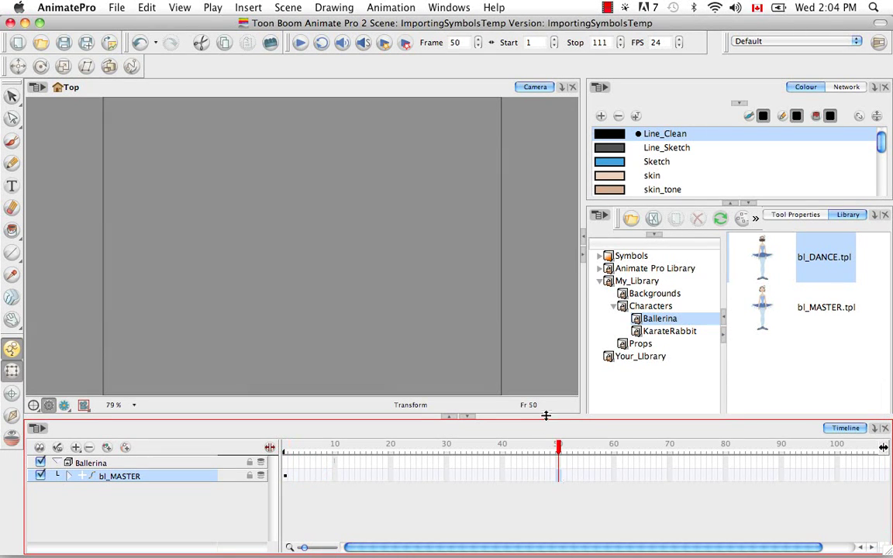
right_click(558, 473)
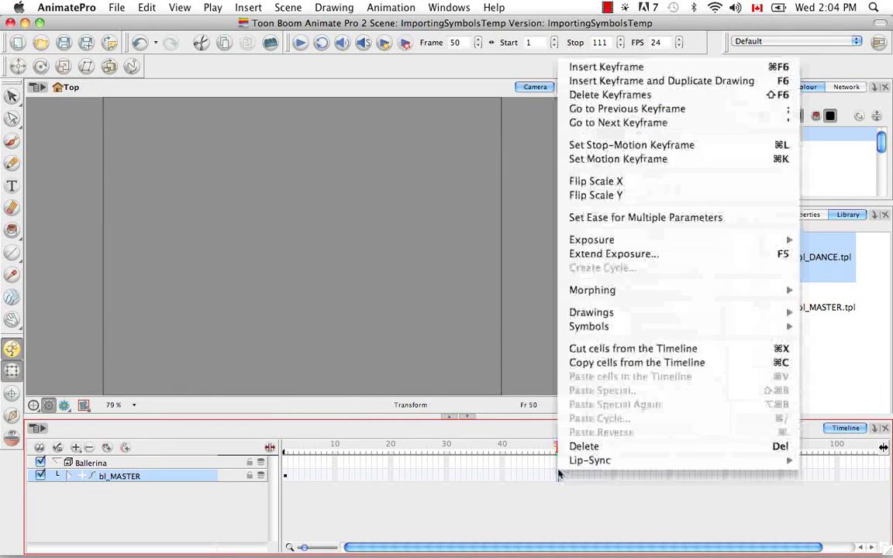
left_click(620, 254)
Scrub back to check the held standing pose, leaving the playhead near frame 30.
left_click(396, 358)
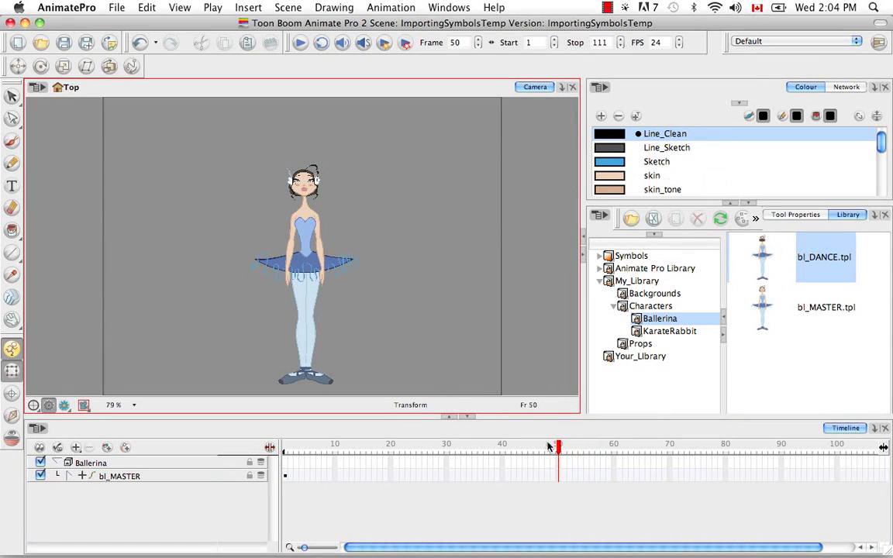
left_click_drag(558, 446, 263, 427)
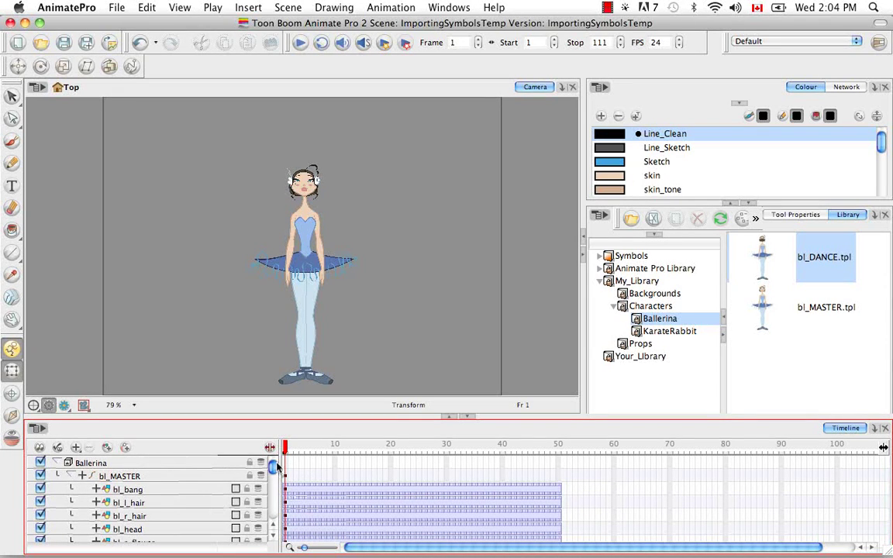
left_click_drag(284, 443, 447, 444)
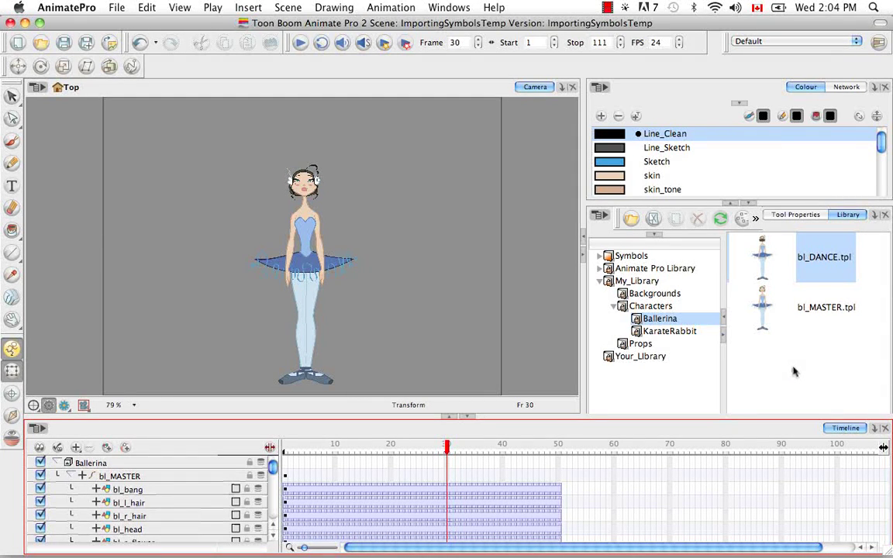
left_click(813, 254)
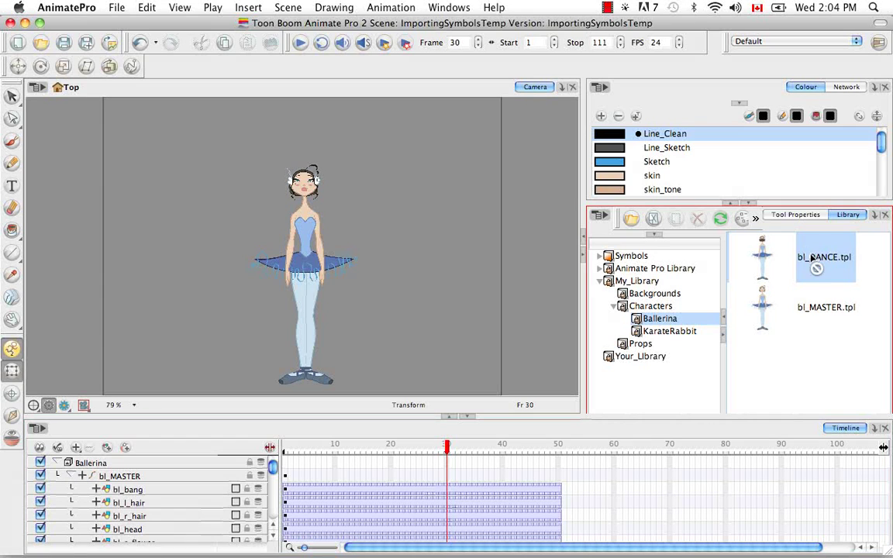
Drop bl_DANCE onto the Ballerina timeline at frame 30, play it back, and show the Network view.
left_click_drag(810, 259, 437, 453)
left_click(300, 42)
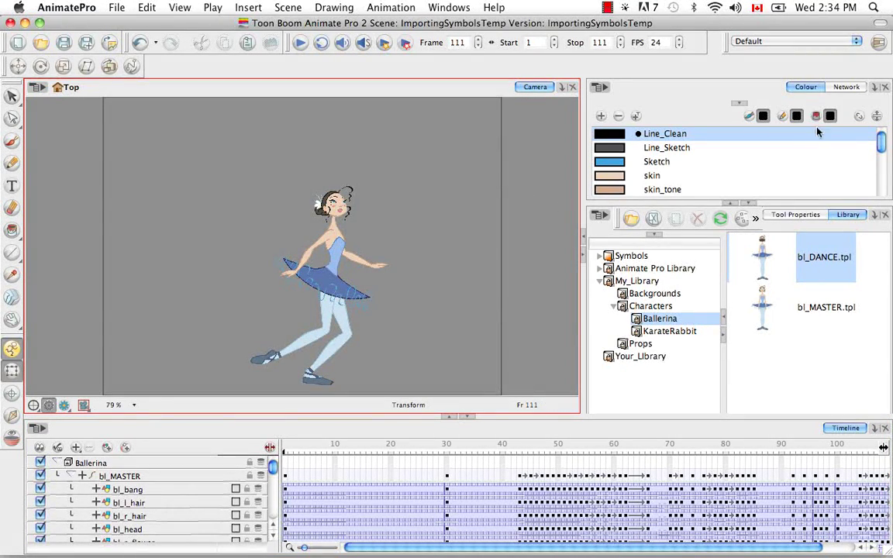
left_click(842, 88)
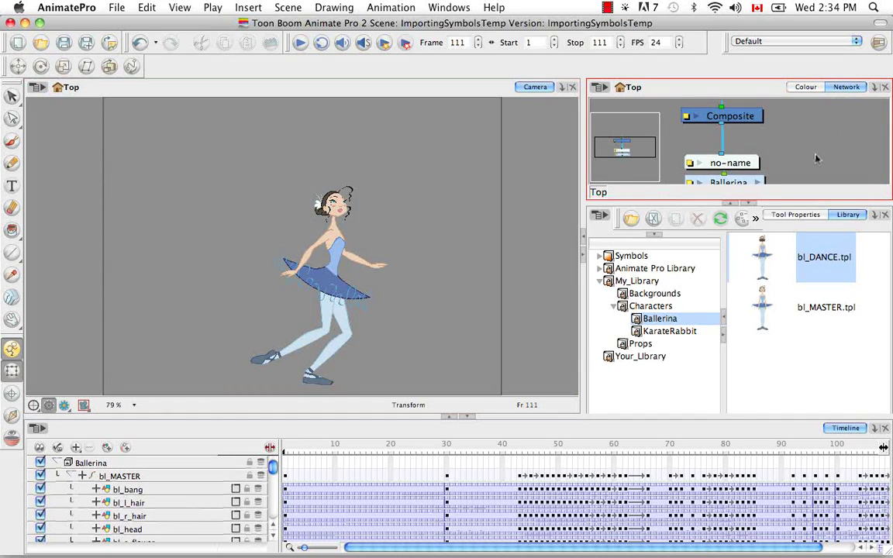
Add AsianBG.tpl from My_Library > Backgrounds to the network and maximize the Network view.
left_click(637, 280)
left_click(654, 293)
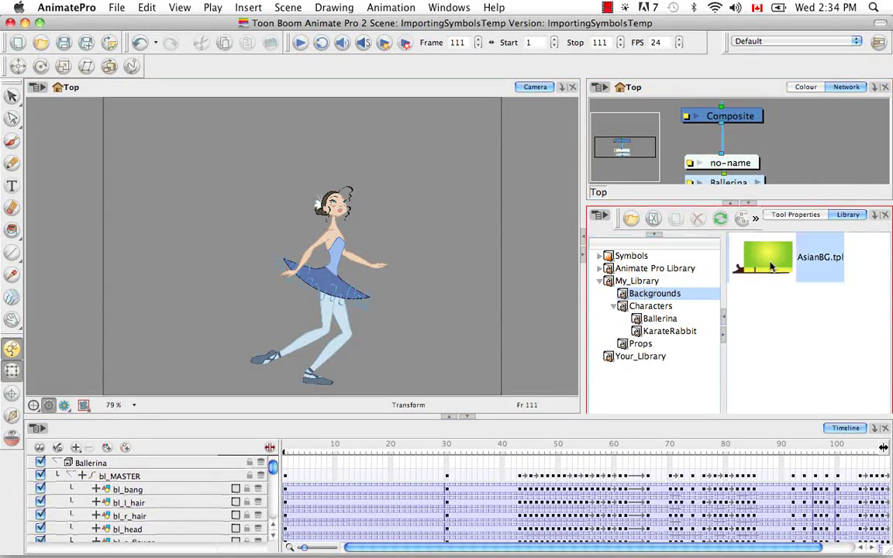
left_click_drag(769, 265, 798, 149)
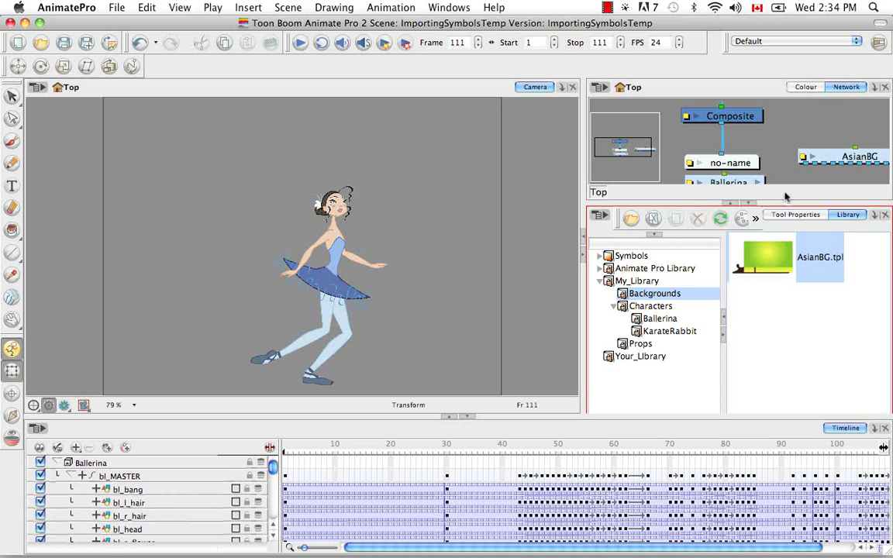
left_click(685, 90)
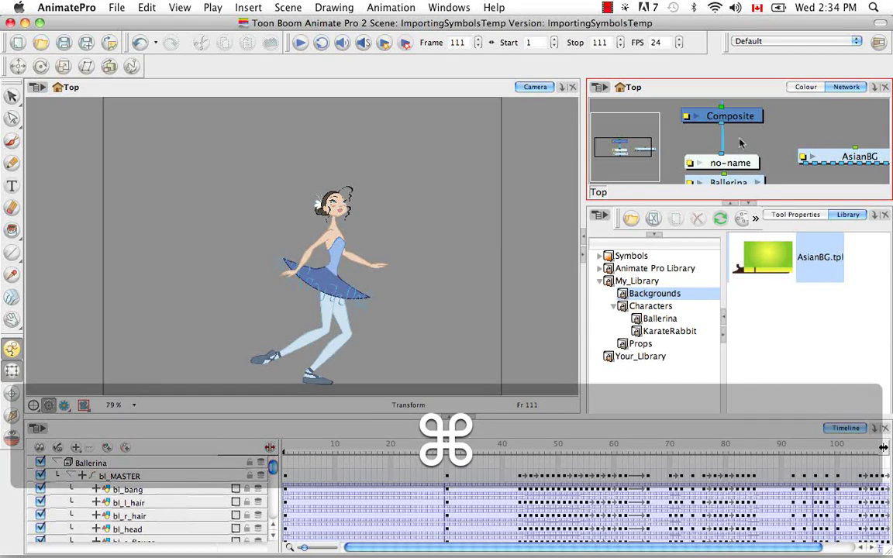
key("super+f")
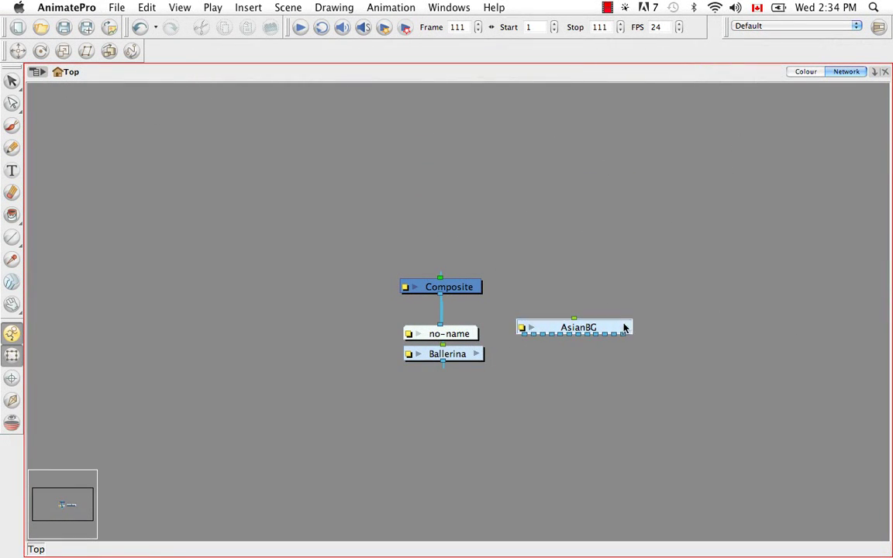
Move AsianBG to the right, select the Ballerina chain, and show the Network View toolbar.
left_click_drag(620, 325, 692, 318)
left_click_drag(327, 245, 548, 415)
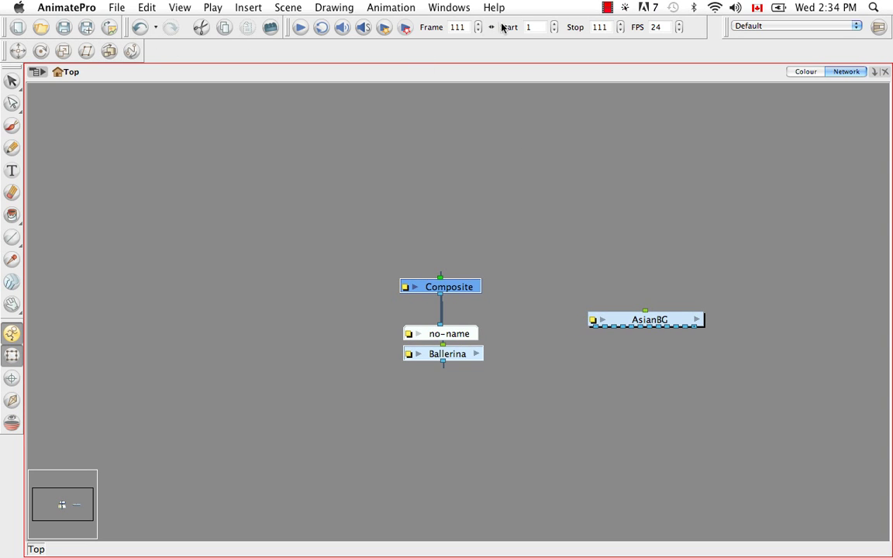
left_click(441, 10)
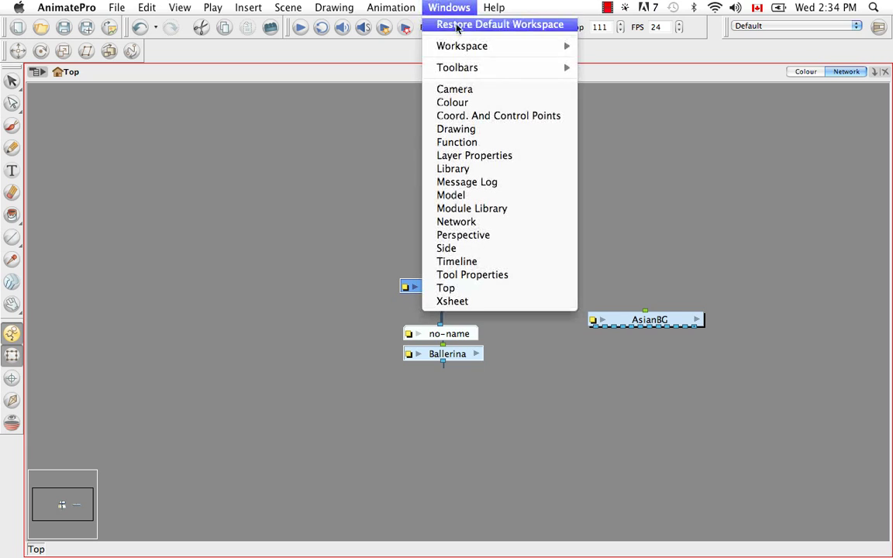
mouse_move(465, 68)
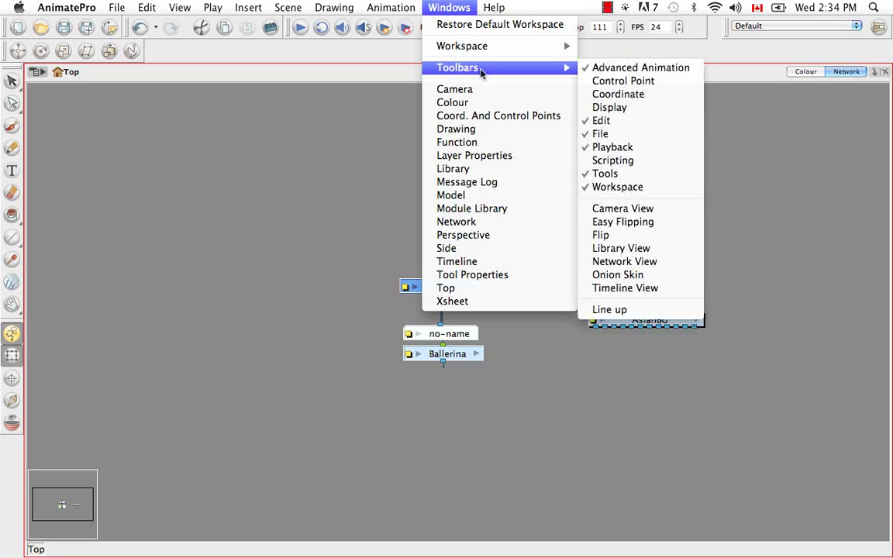
left_click(624, 261)
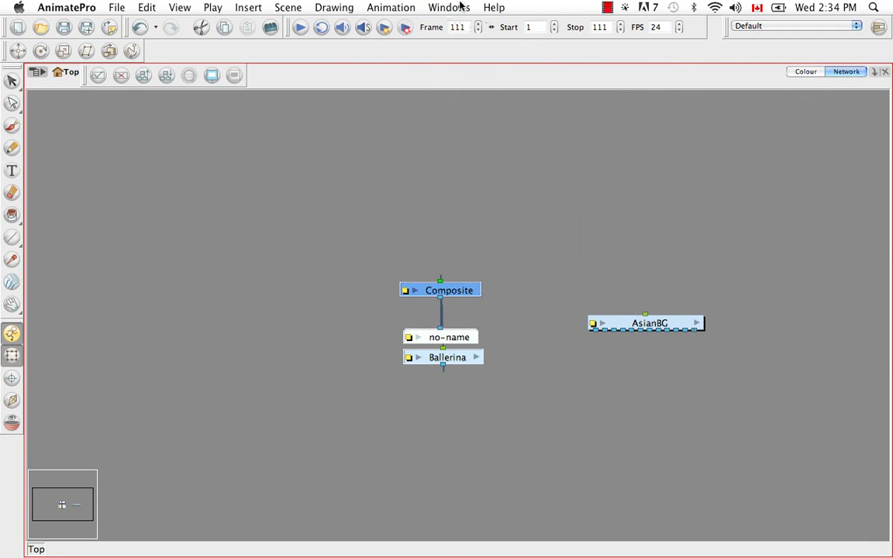
Hide the Advanced Animation toolbar and auto-arrange the nodes with Order Network.
left_click(449, 8)
mouse_move(513, 68)
left_click(578, 68)
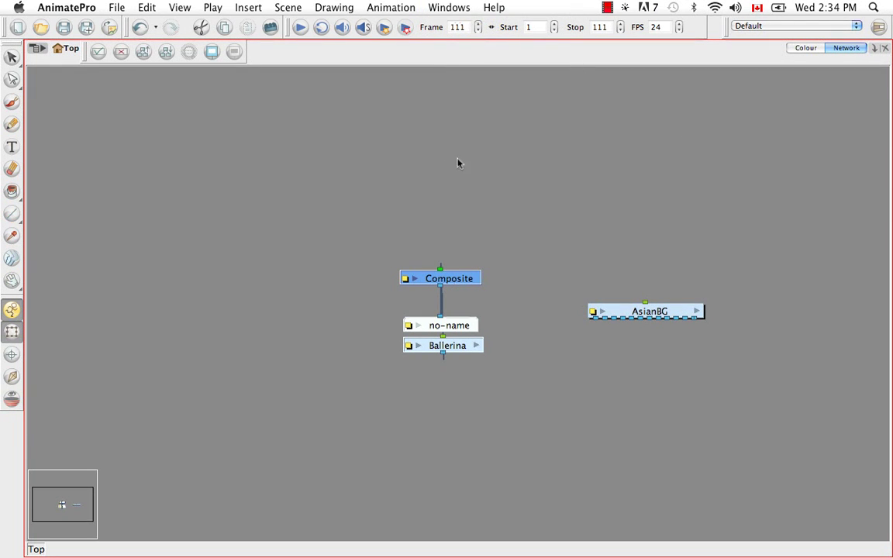
left_click(142, 51)
left_click(425, 330)
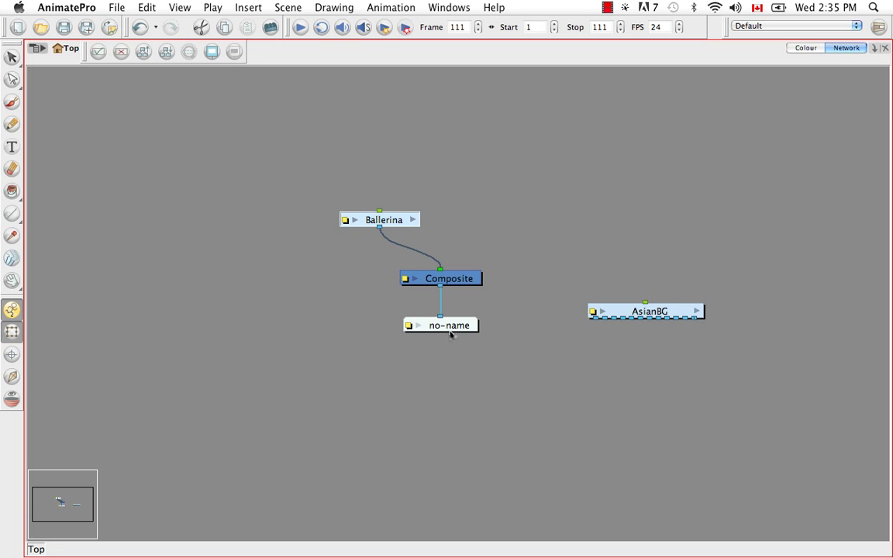
Rename the no-name output node to Display and move AsianBG up and to the left.
left_click(408, 326)
key("BackSpace")
key("BackSpace")
key("BackSpace")
key("BackSpace")
key("BackSpace")
key("BackSpace")
key("BackSpace")
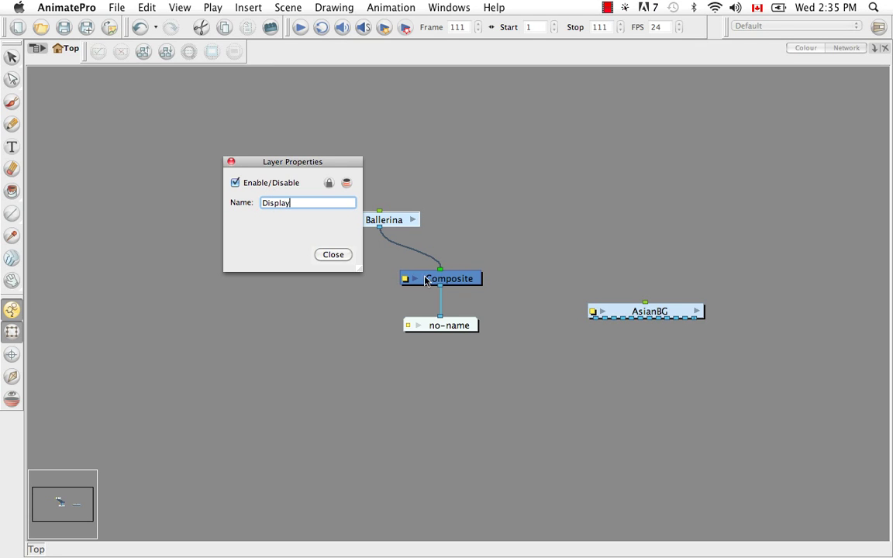
left_click(336, 255)
left_click_drag(676, 305, 603, 196)
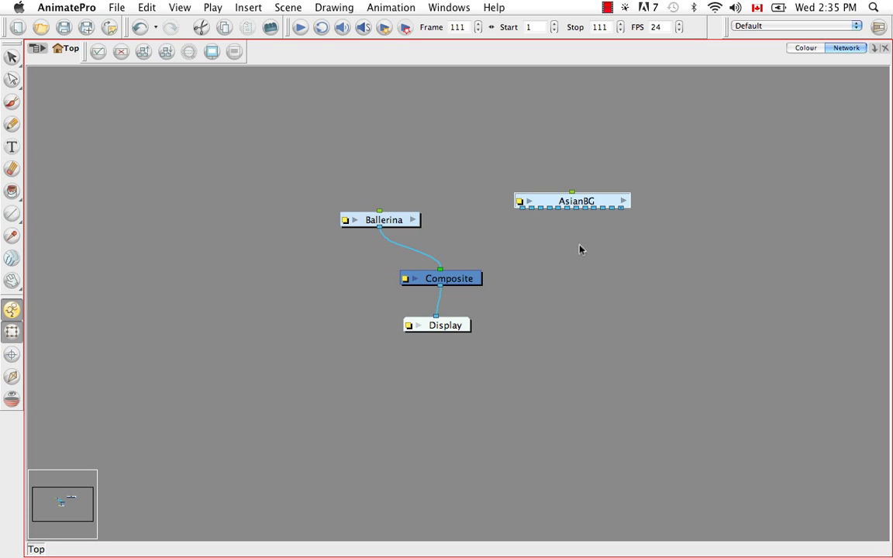
Inspect the AsianBG group's internal nodes, returning to the Top network level each time.
left_click(625, 204)
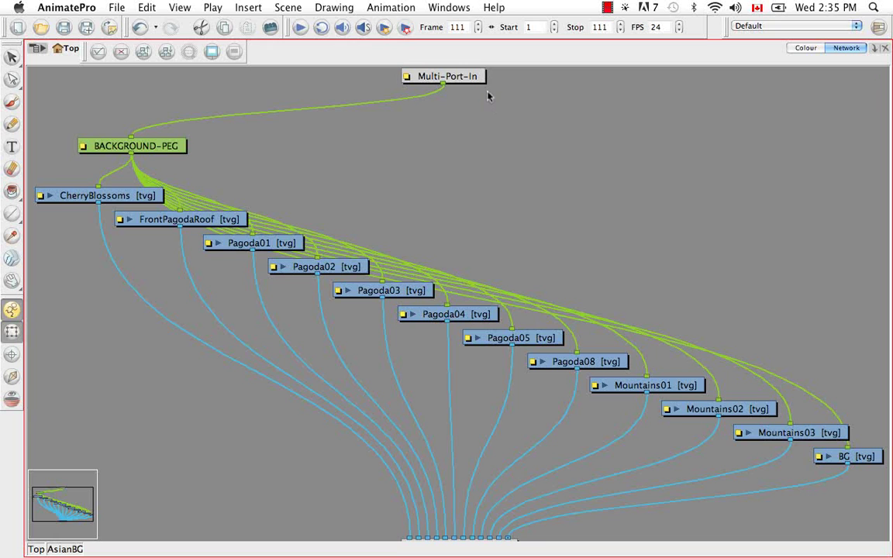
key("super+shift+Return")
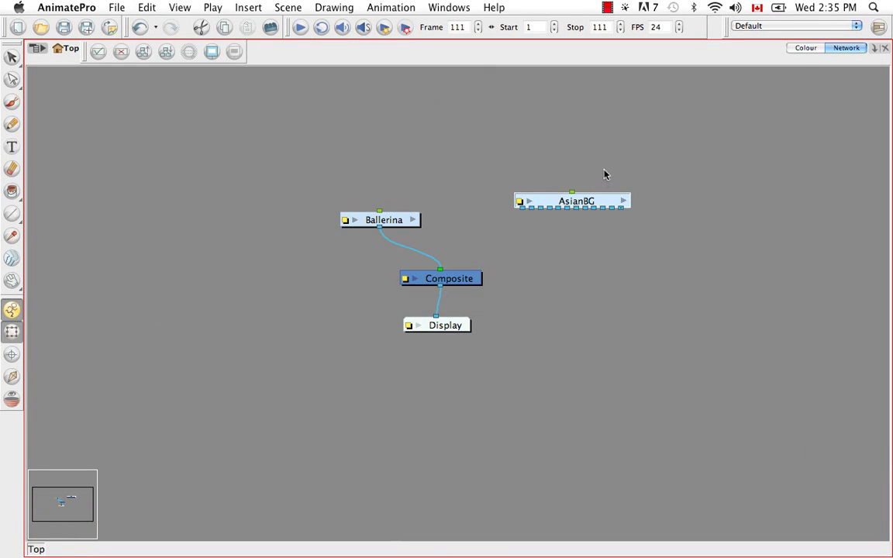
left_click(623, 202)
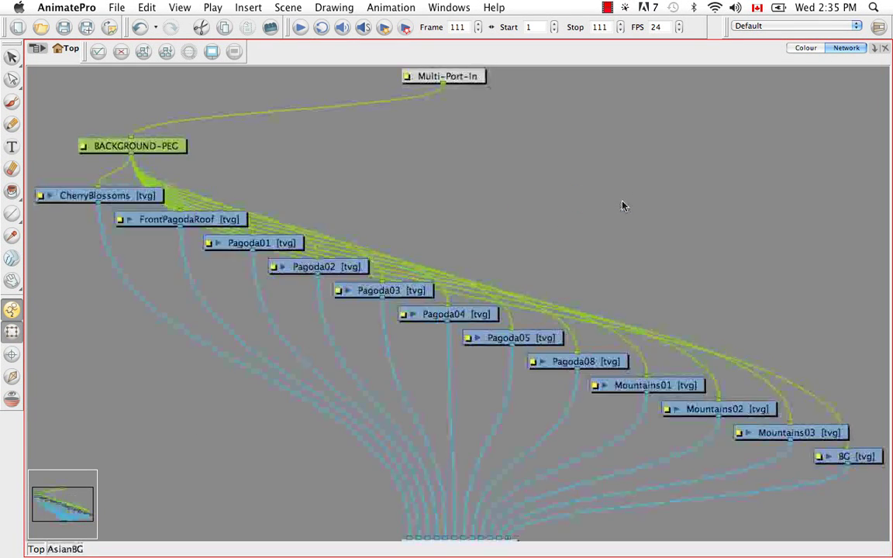
scroll(596, 249, "down", 5)
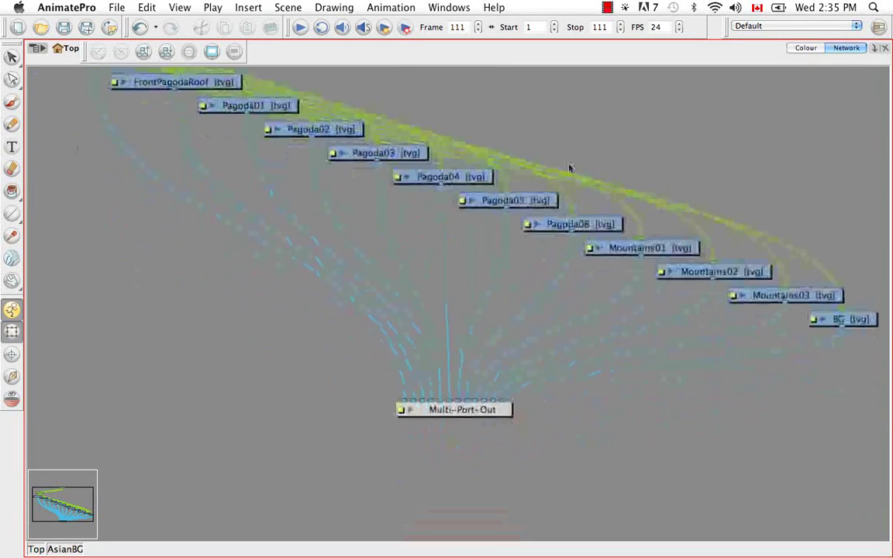
left_click(36, 548)
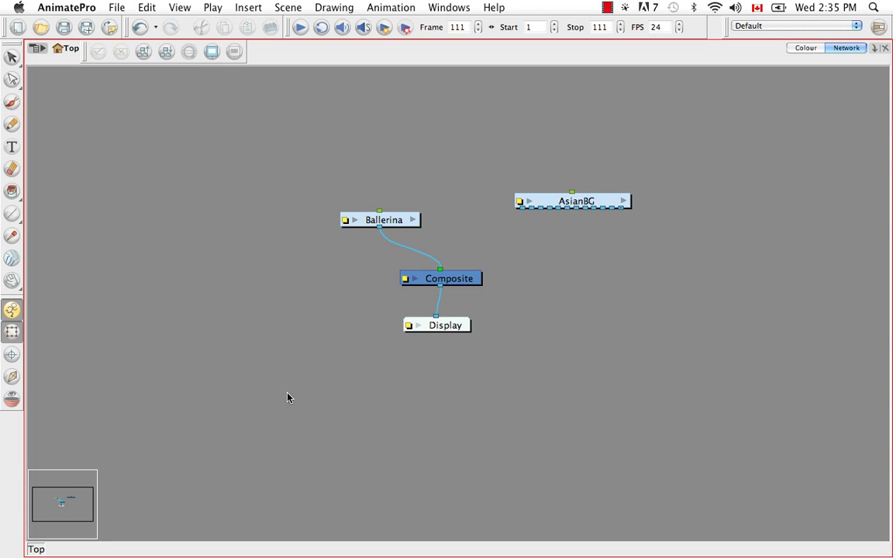
left_click(626, 202)
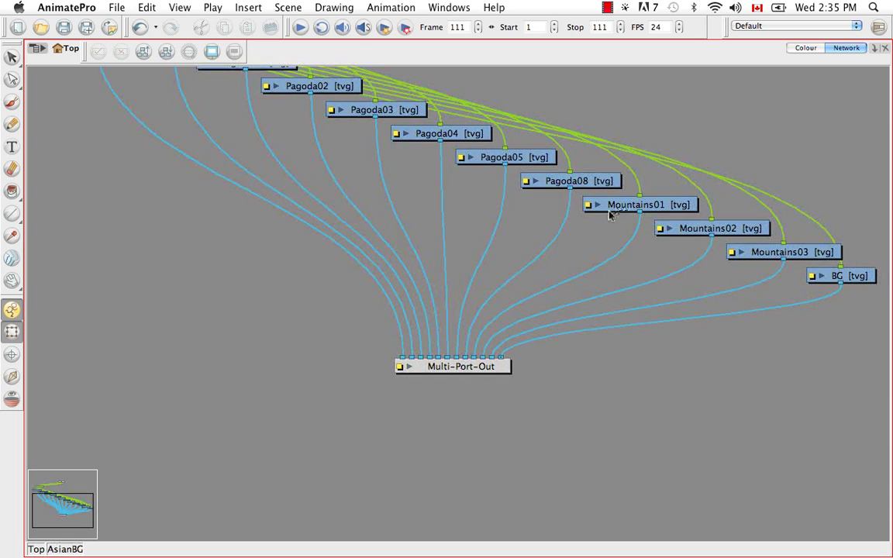
scroll(463, 256, "up", 5)
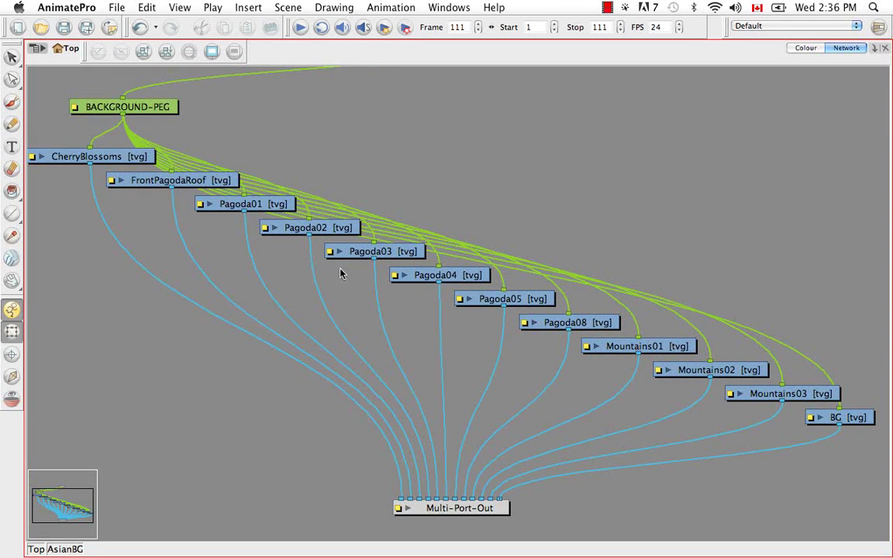
left_click(37, 548)
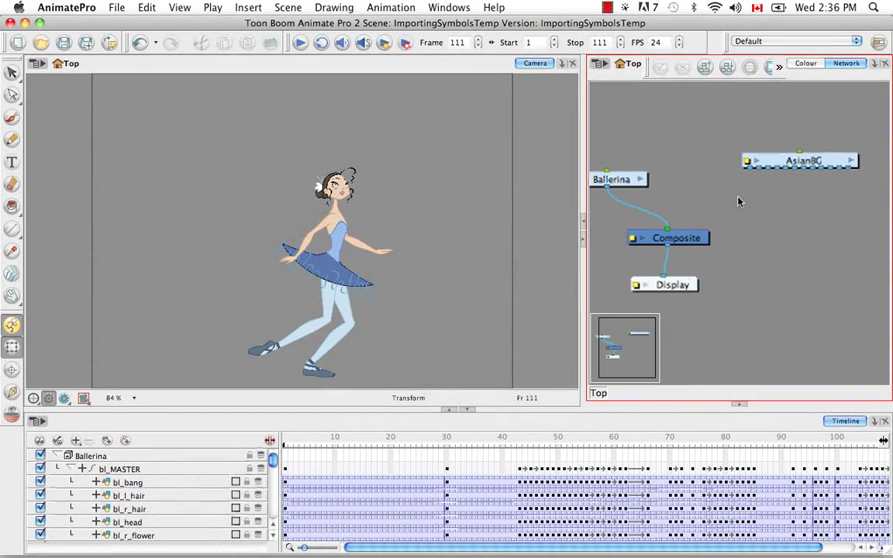
Cable each of the seven AsianBG output ports into new Composite input ports.
left_click_drag(748, 176, 703, 223)
left_click_drag(763, 167, 702, 229)
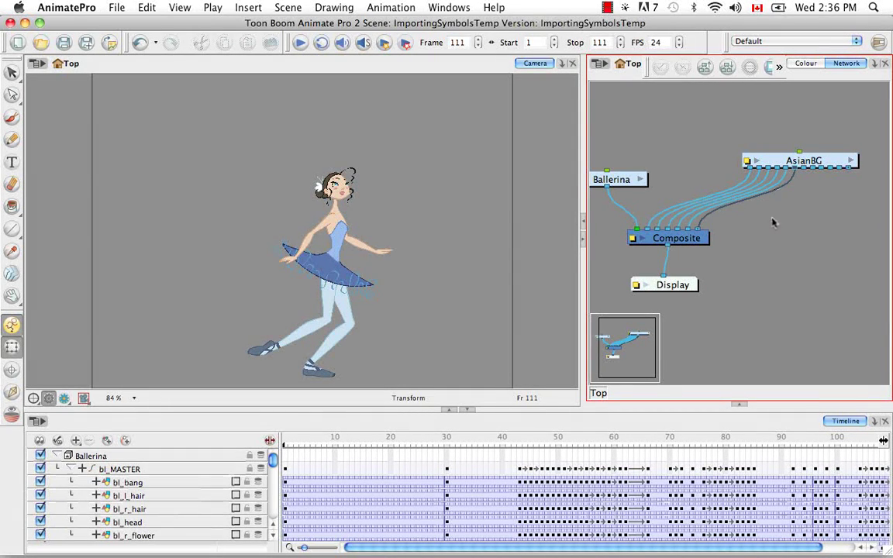
left_click_drag(810, 167, 701, 229)
left_click(286, 439)
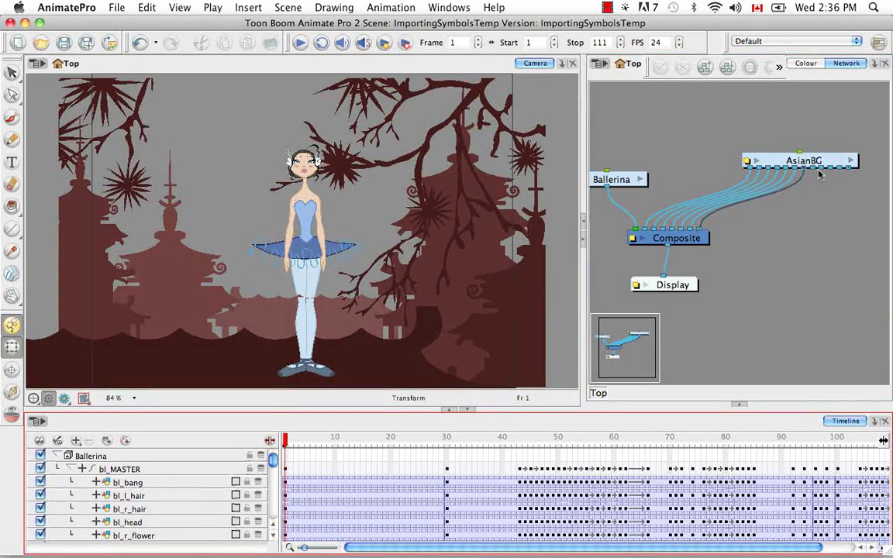
left_click_drag(819, 174, 708, 229)
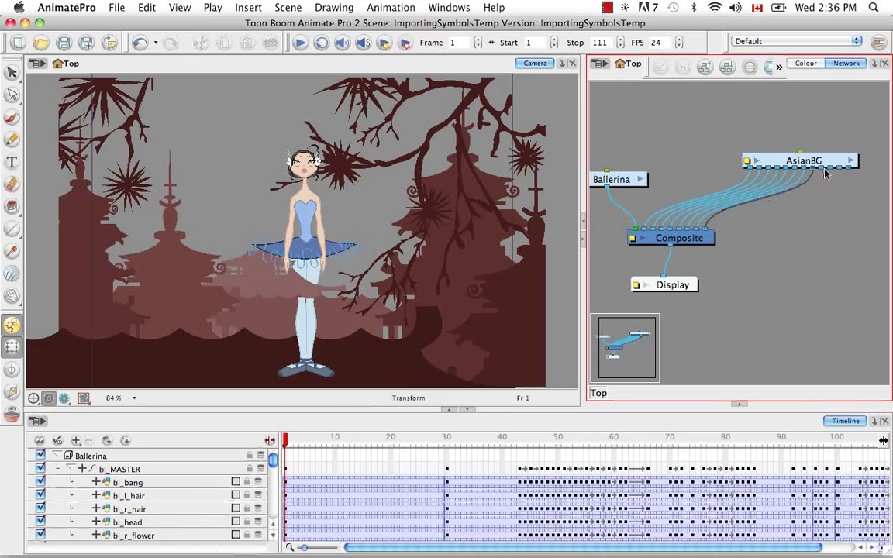
left_click_drag(824, 172, 719, 230)
left_click_drag(829, 169, 731, 228)
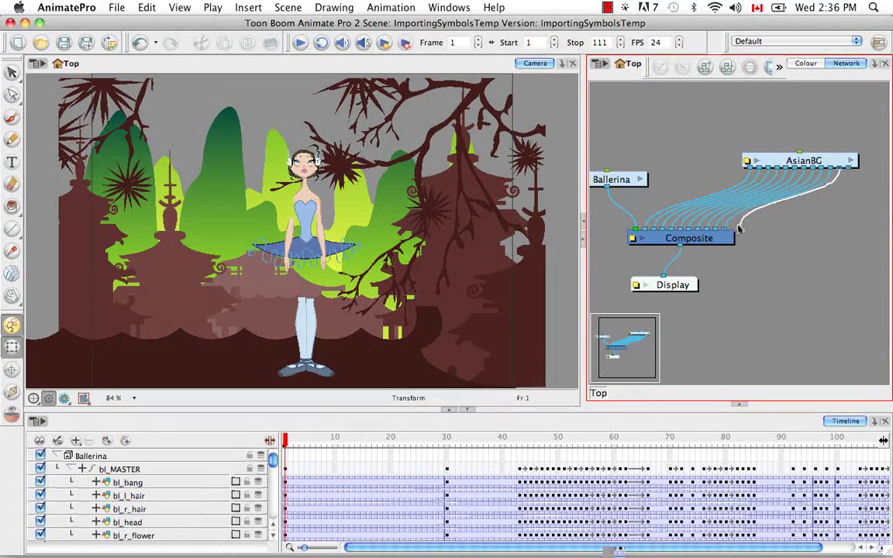
left_click_drag(763, 161, 743, 230)
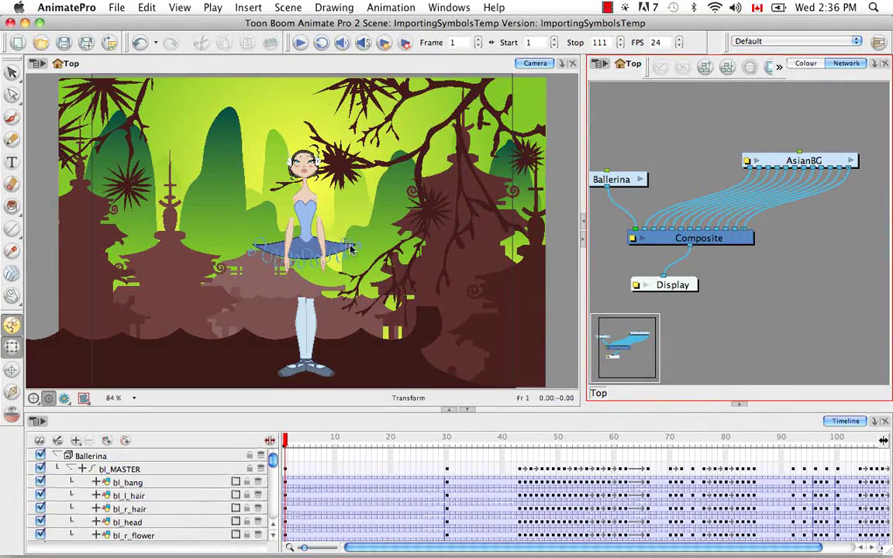
Collapse Ballerina and expand AsianBG in the Timeline, selecting then deselecting BACKGROUND-PEG.
left_click(62, 456)
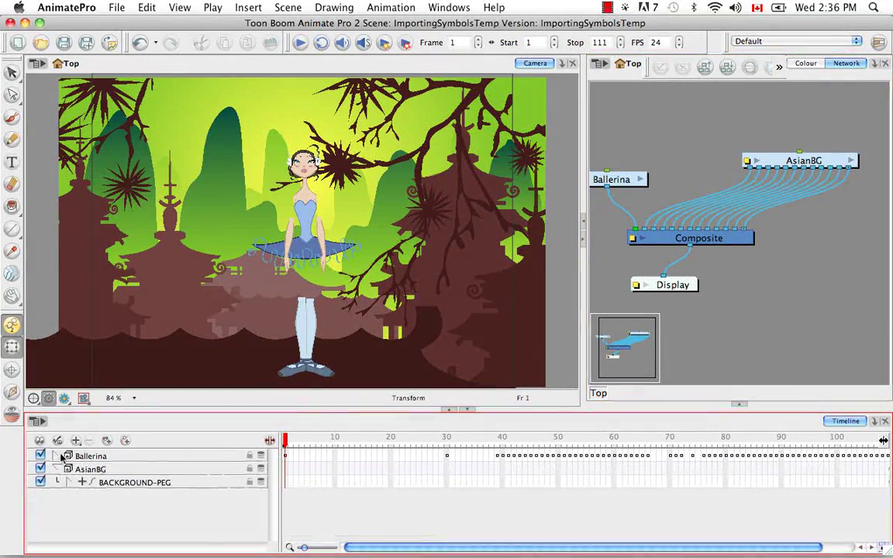
left_click(58, 468)
left_click(58, 469)
left_click(124, 482)
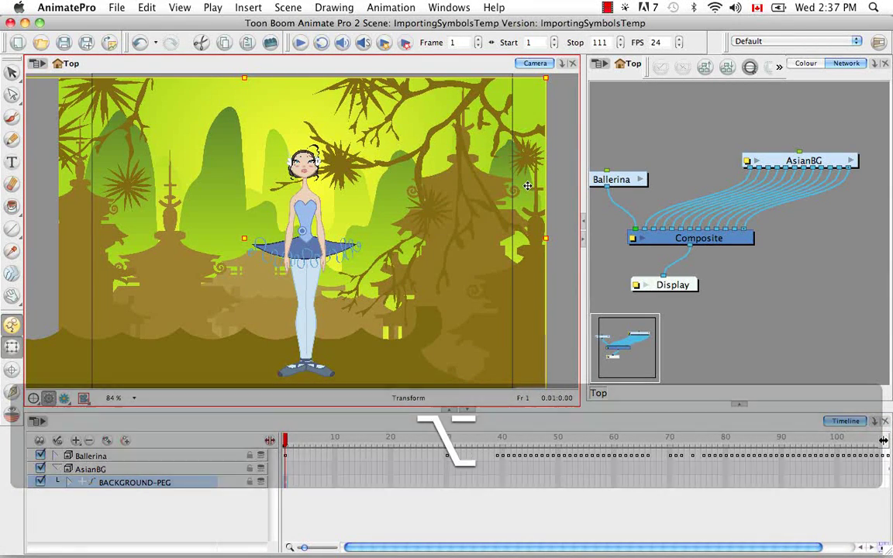
left_click(572, 245)
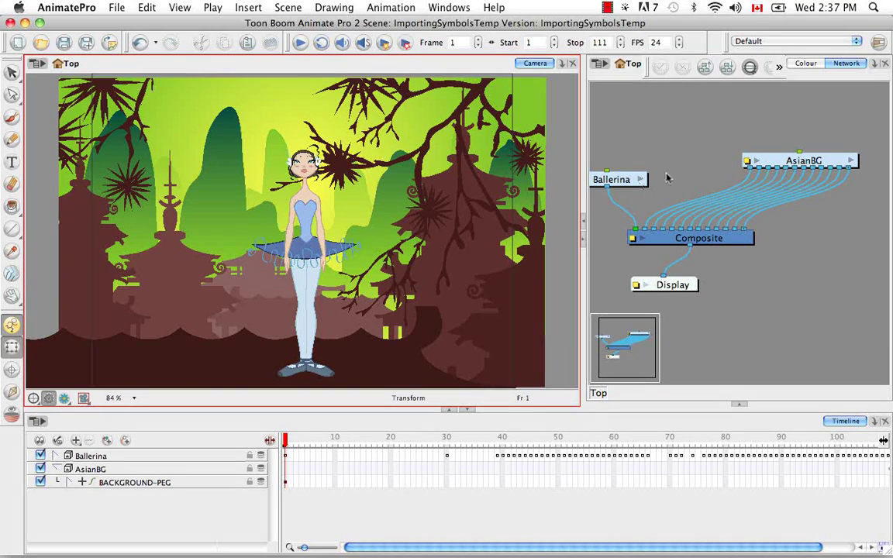
Enter the Ballerina group, maximize the network, and step inside the bl_r_forearm node.
left_click(601, 160)
left_click_drag(646, 181, 653, 145)
left_click(670, 146)
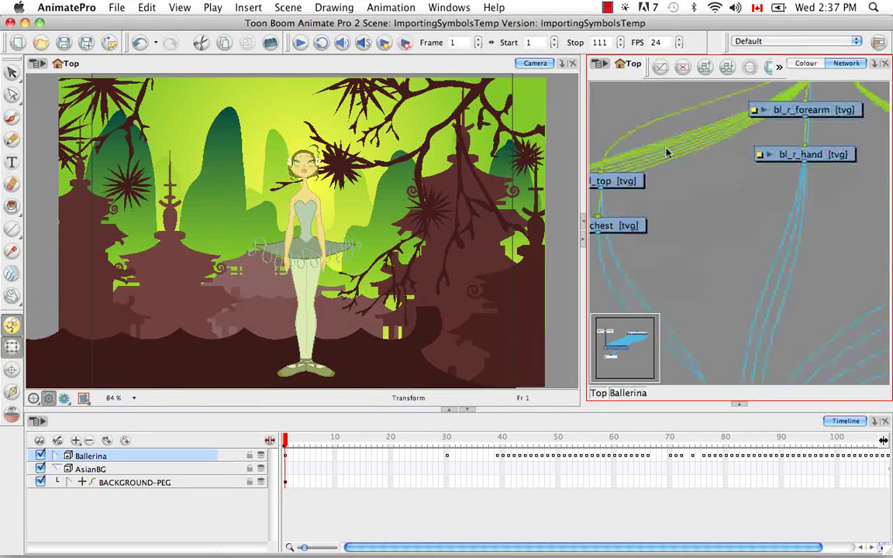
left_click(692, 208)
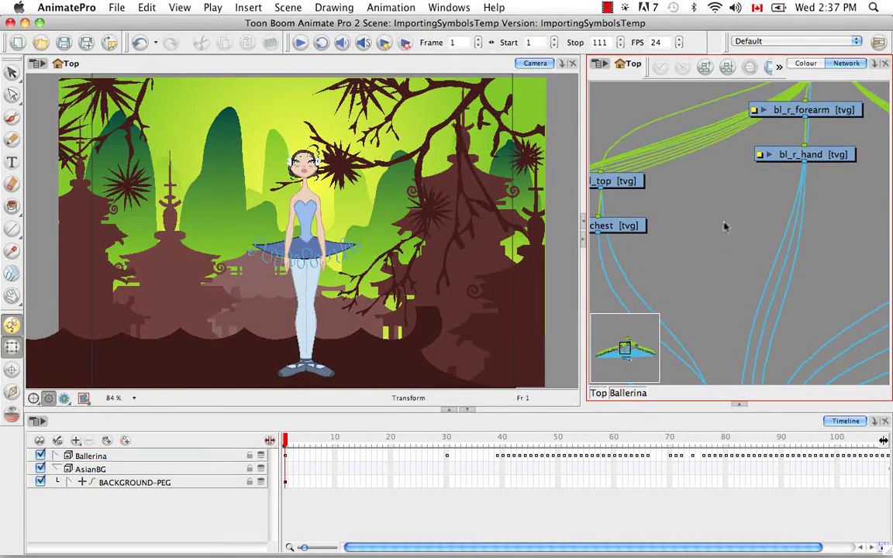
key("super+f")
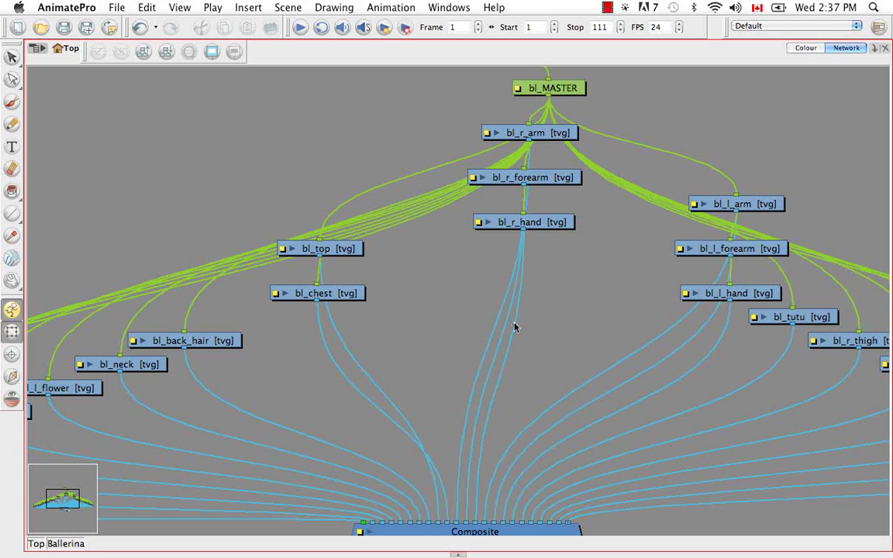
left_click(563, 183)
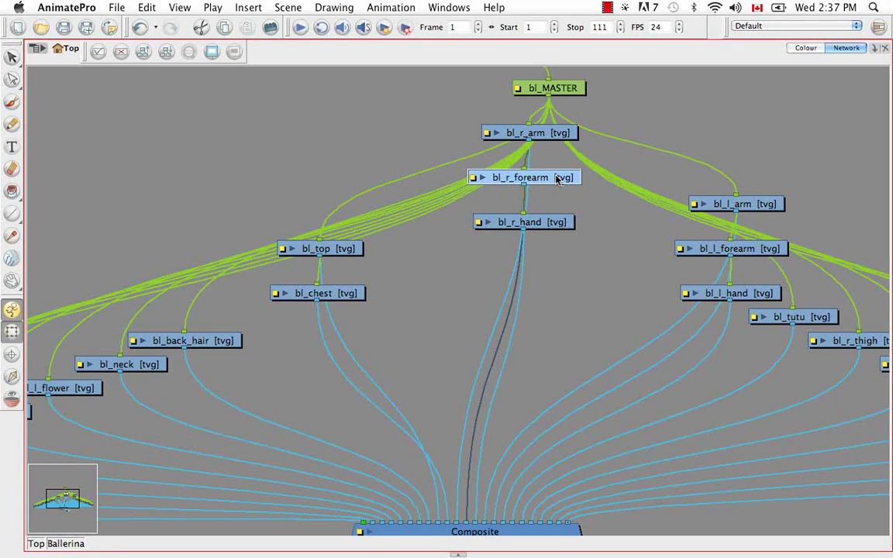
key("super+e")
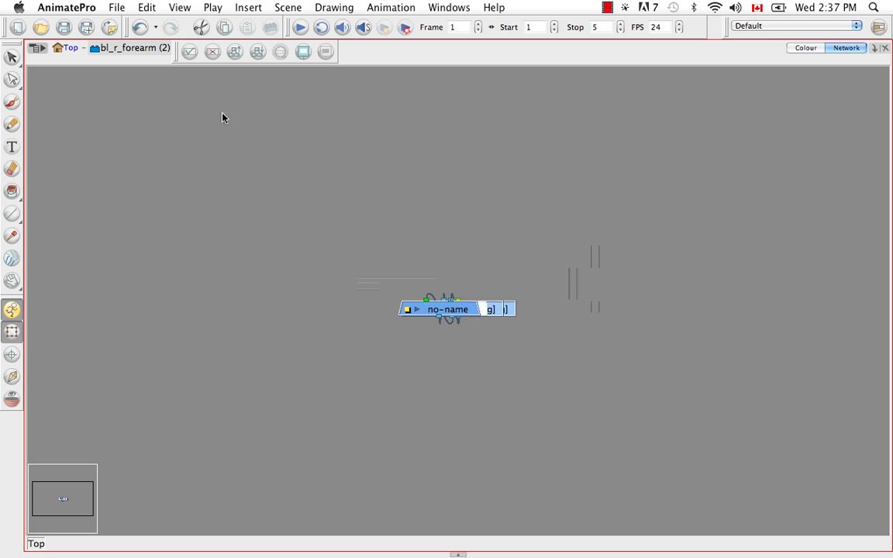
Order the group's network into a tidy tree and move the bl_r_wrist node up and left.
left_click(235, 51)
left_click(413, 333)
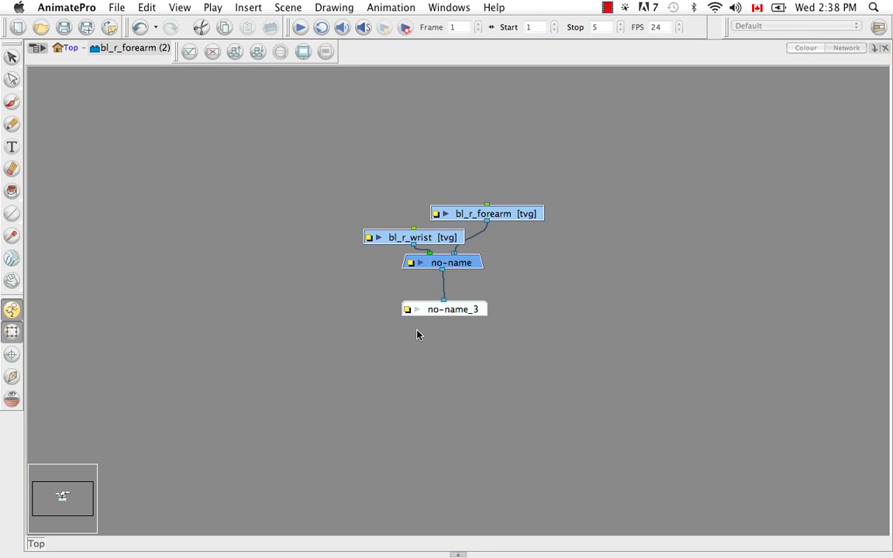
left_click_drag(395, 237, 342, 219)
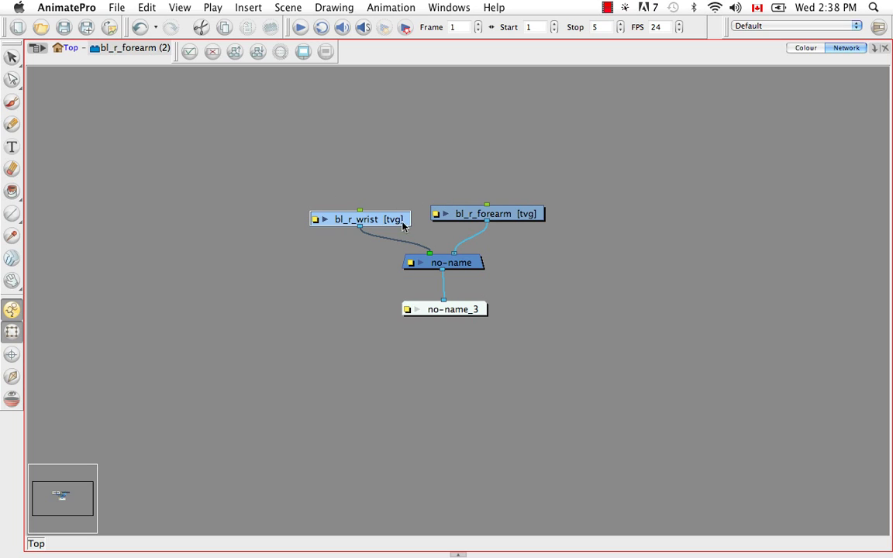
left_click_drag(385, 220, 382, 214)
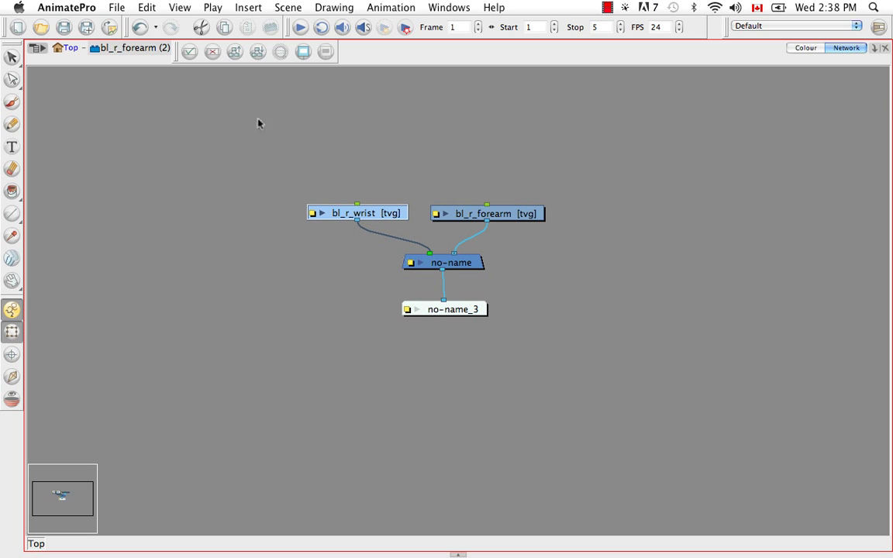
Return to the top level, open the Ballerina group and step into bl_r_forearm.
left_click(69, 49)
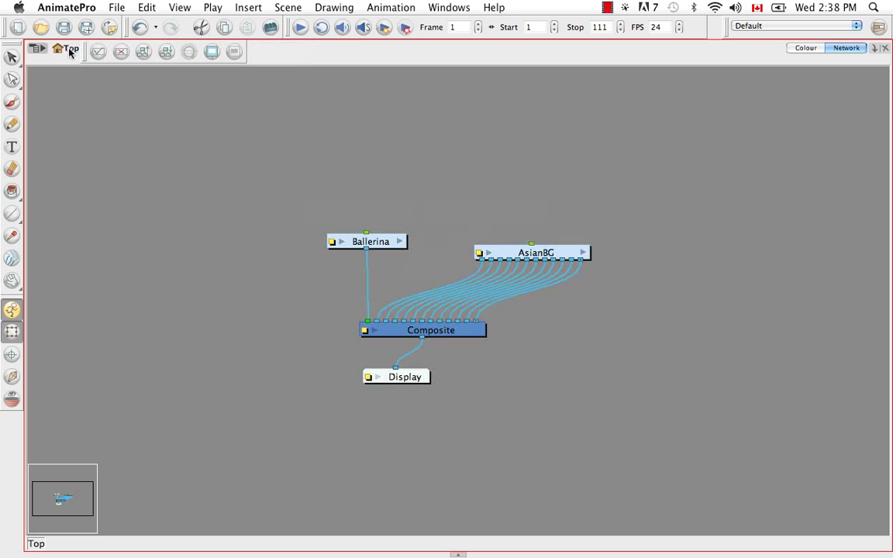
left_click(400, 243)
left_click(552, 178)
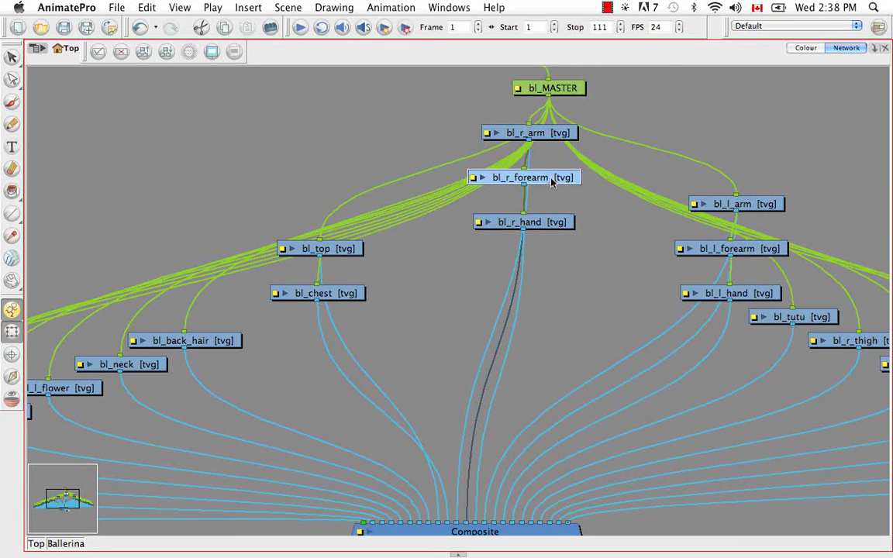
key("super+e")
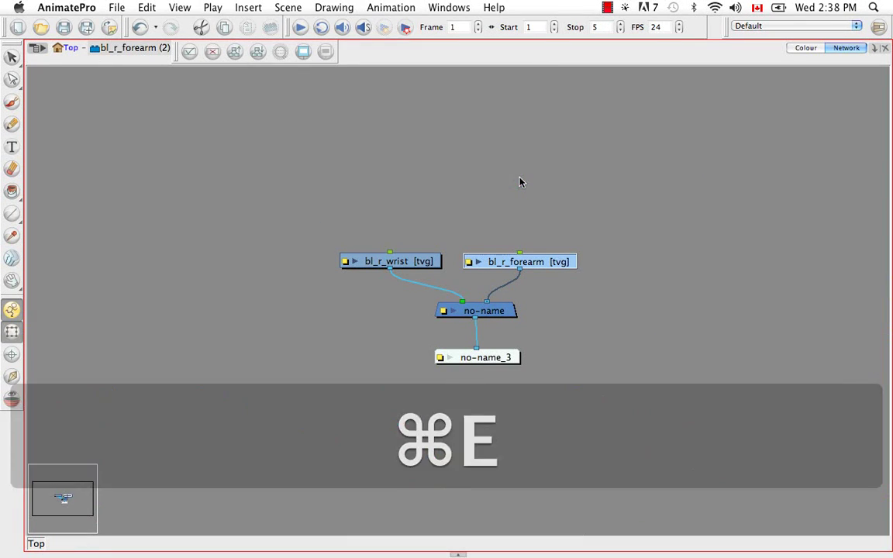
Shift the bl_r_forearm node right, re-enter the group and select the bl_r_wrist node.
left_click_drag(564, 262, 596, 264)
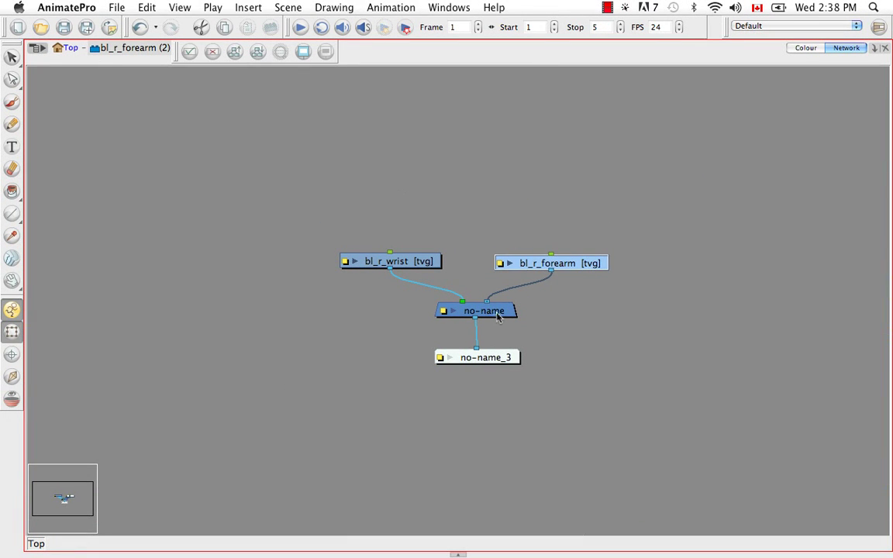
left_click(465, 310)
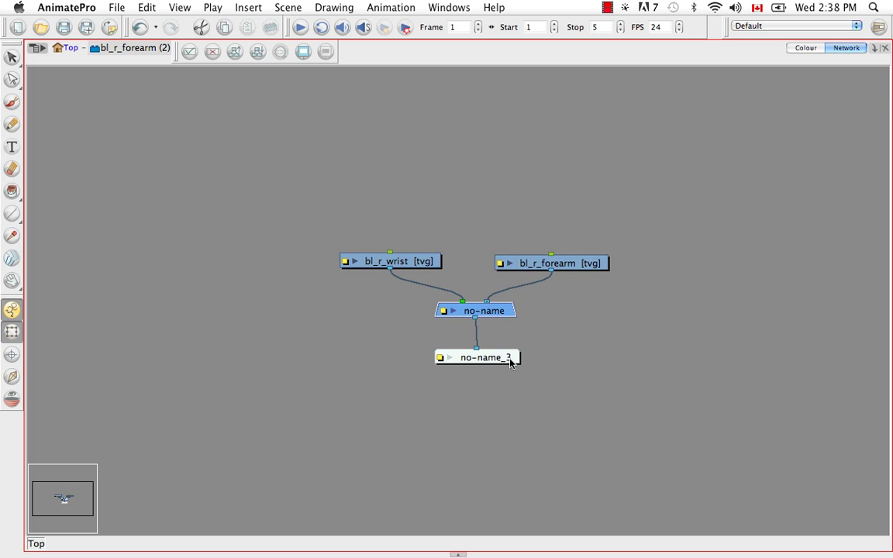
left_click(507, 342)
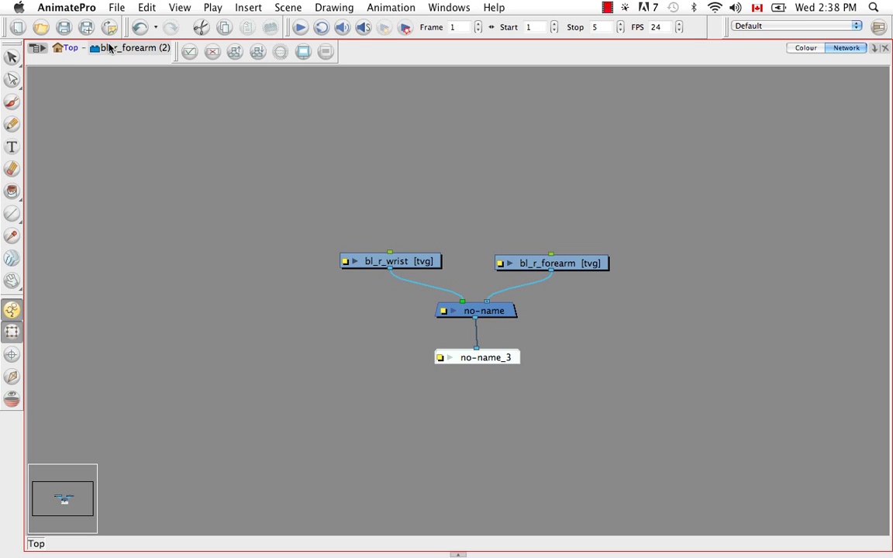
left_click(550, 266)
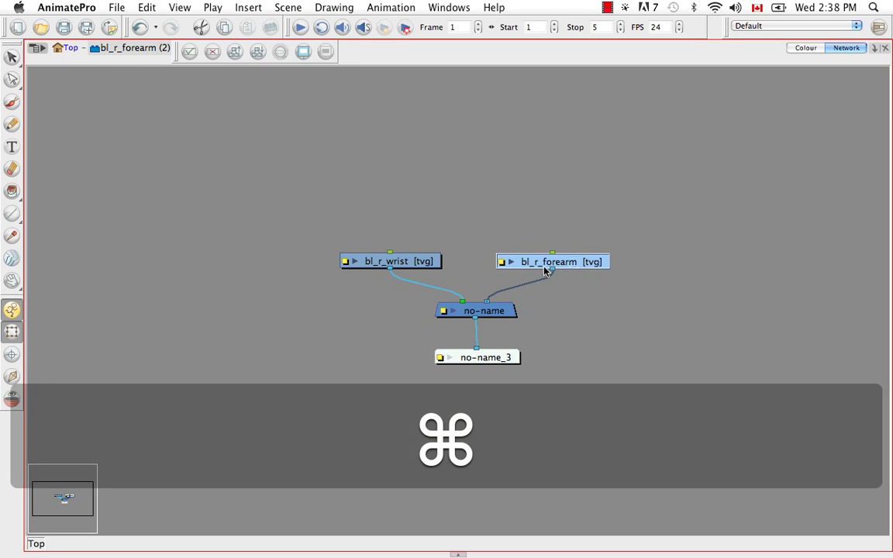
key("super+e")
left_click(415, 262)
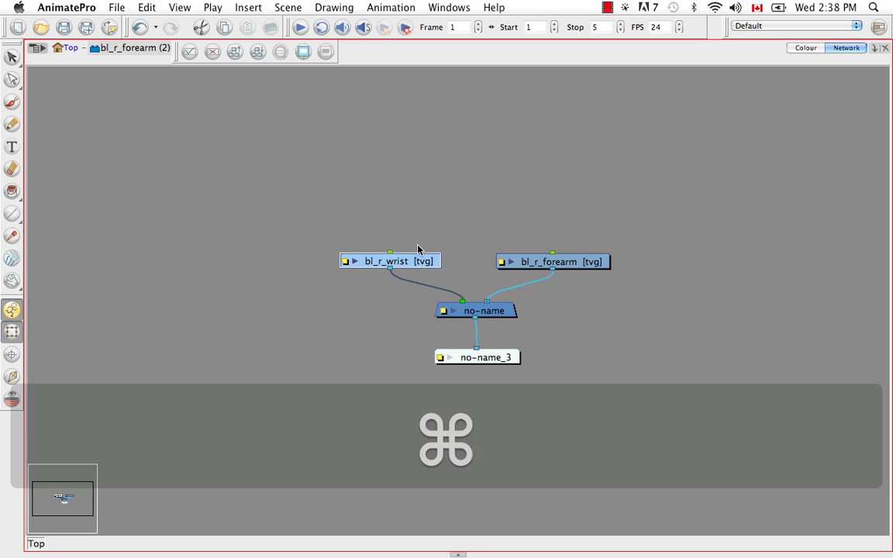
Step into bl_r_wrist and order all its nodes into a vertical chain.
key("super+e")
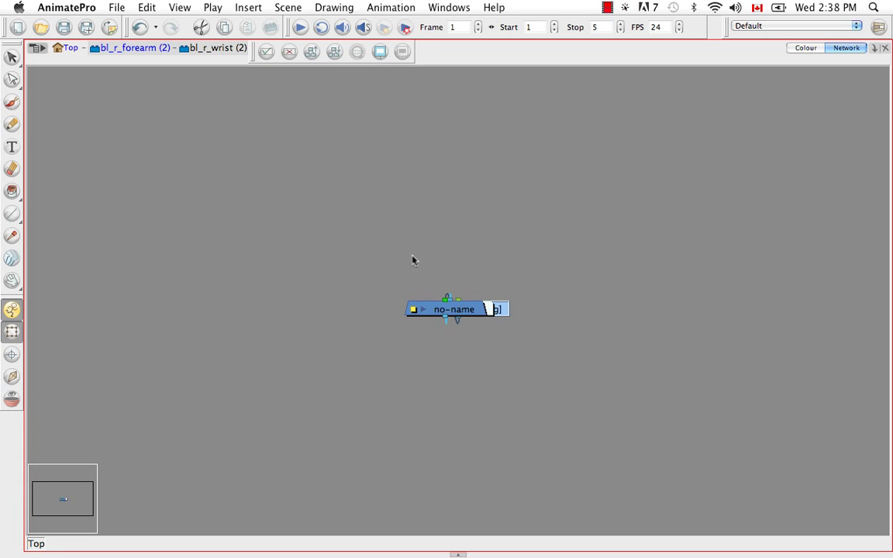
left_click_drag(379, 231, 572, 364)
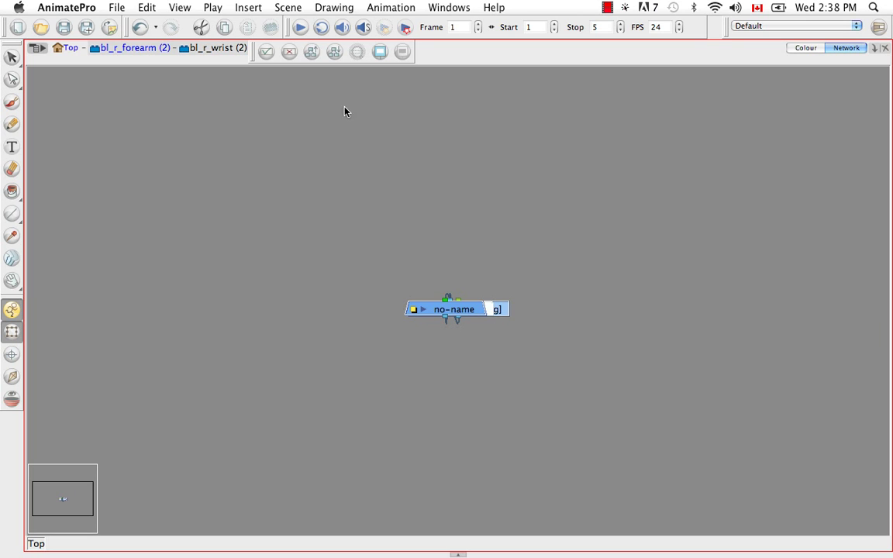
left_click(334, 52)
left_click(412, 333)
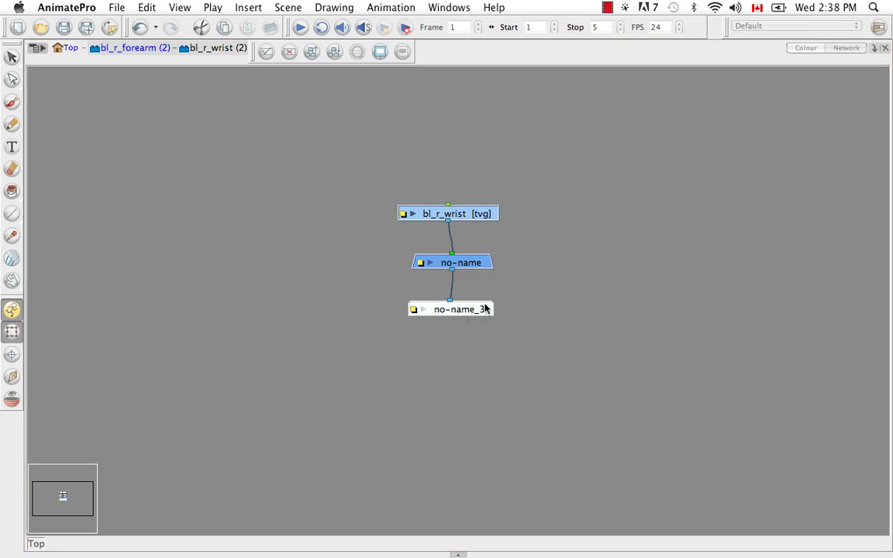
Toggle the bl_r_wrist thumbnail preview, then go back up to the Top network level.
left_click(412, 214)
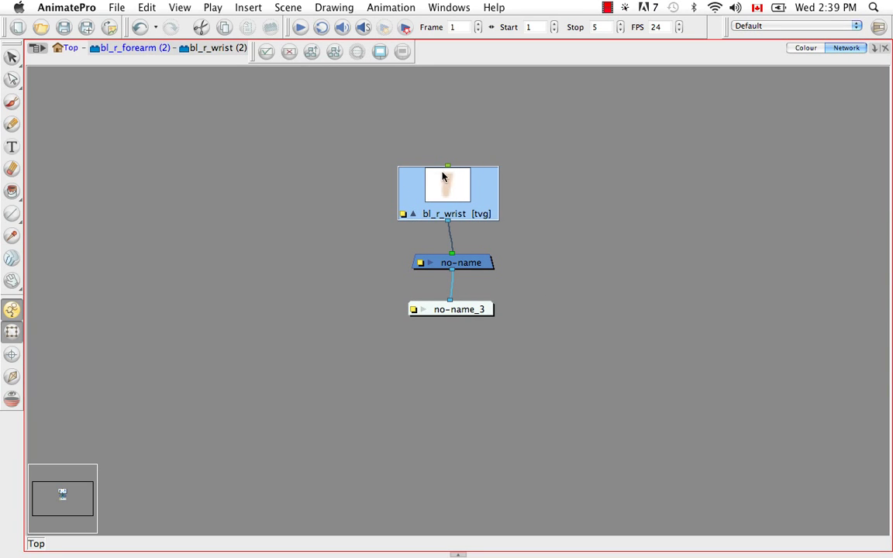
left_click(412, 214)
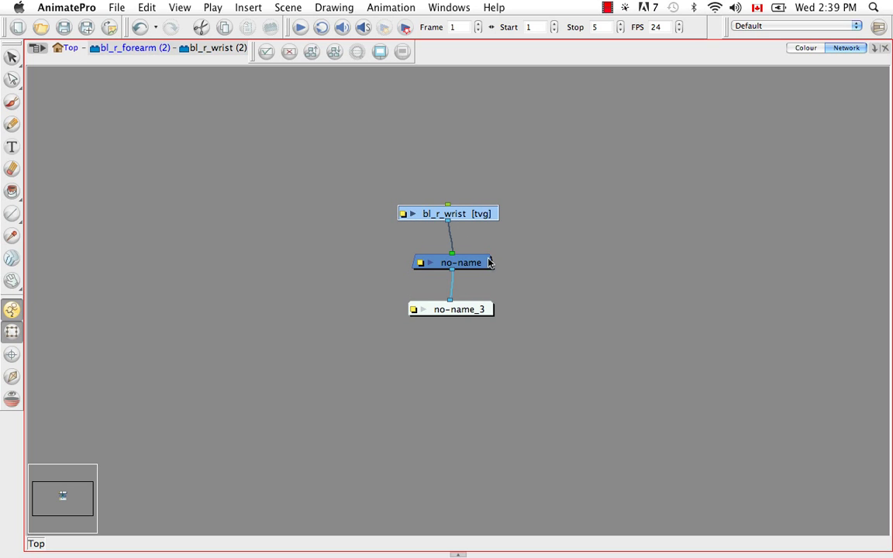
left_click(469, 214, "shift")
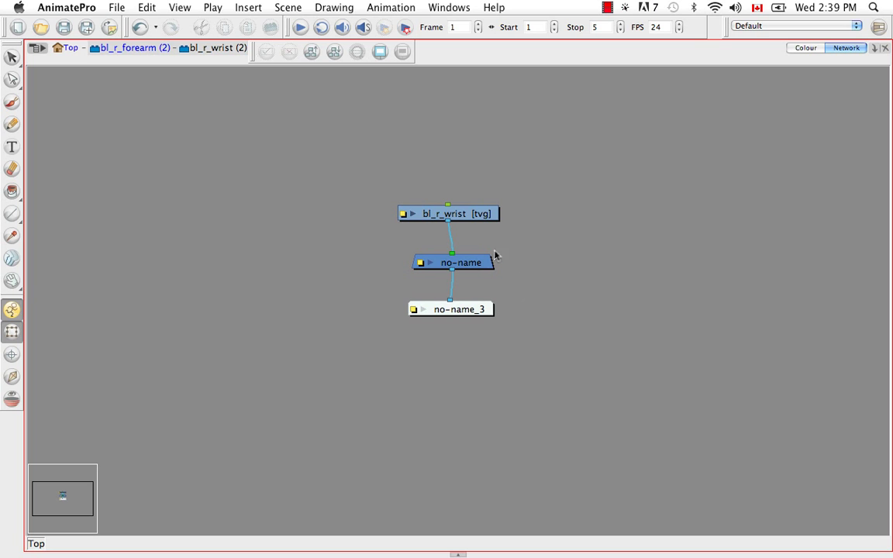
left_click(129, 51)
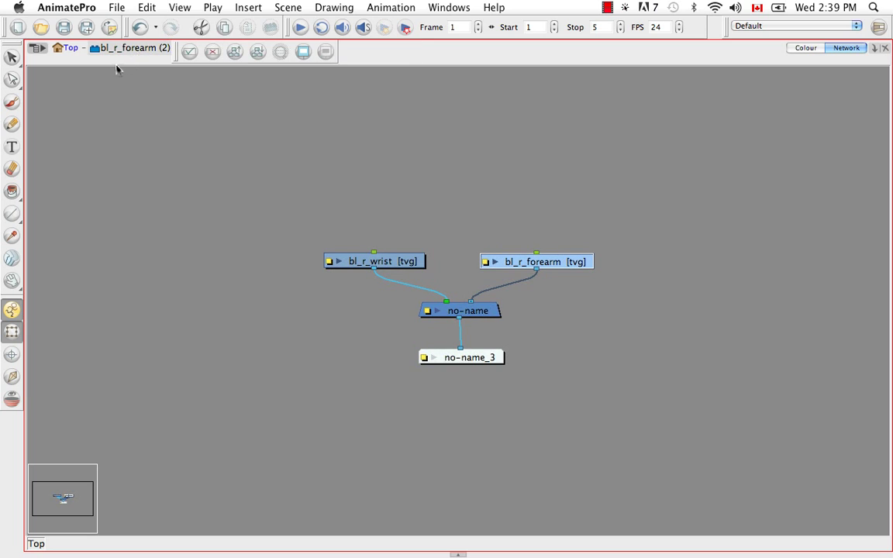
left_click(62, 50)
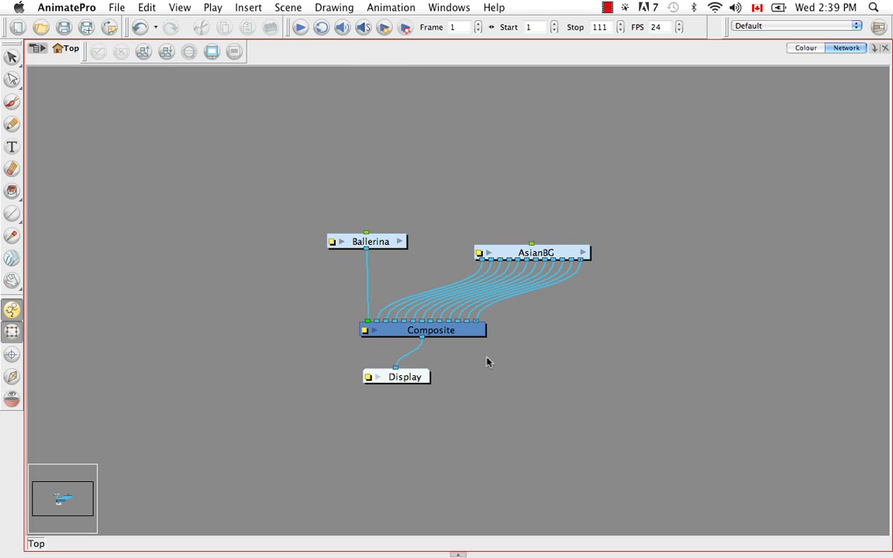
Preview and hide the AsianBG and Ballerina node thumbnails, then un-maximize the Network view with Cmd+F.
left_click(489, 255)
left_click(489, 254)
left_click(341, 242)
left_click(341, 243)
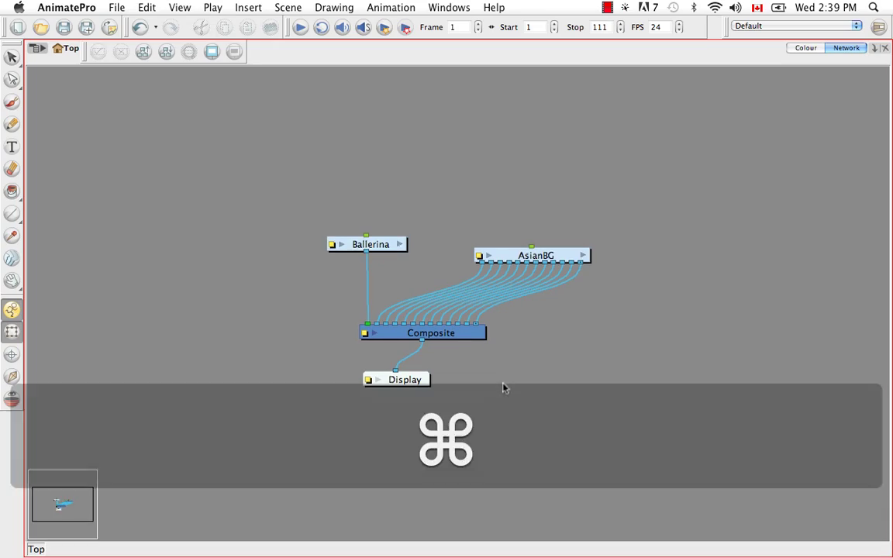
key("super+f")
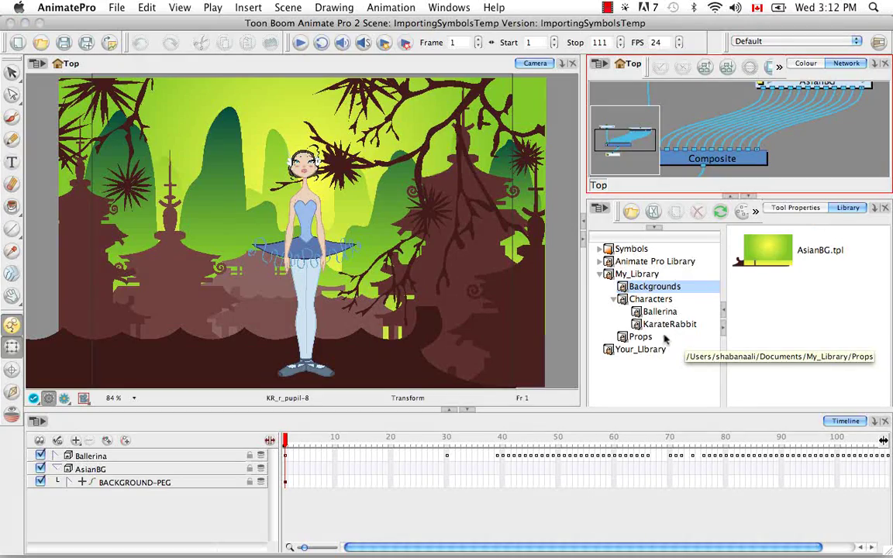
Set the Animate Pro Library to Right To Modify and open its KarateRabbit templates.
left_click(616, 262)
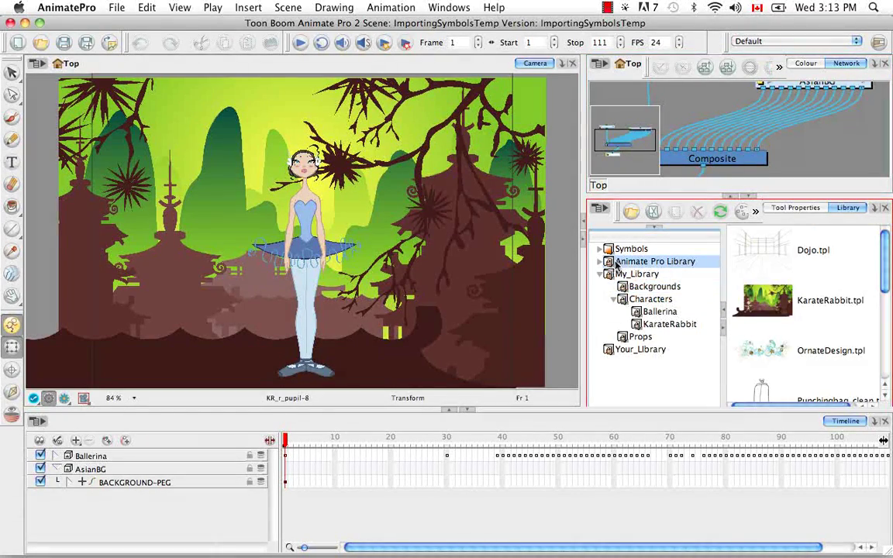
right_click(610, 261)
left_click(620, 273)
left_click(600, 263)
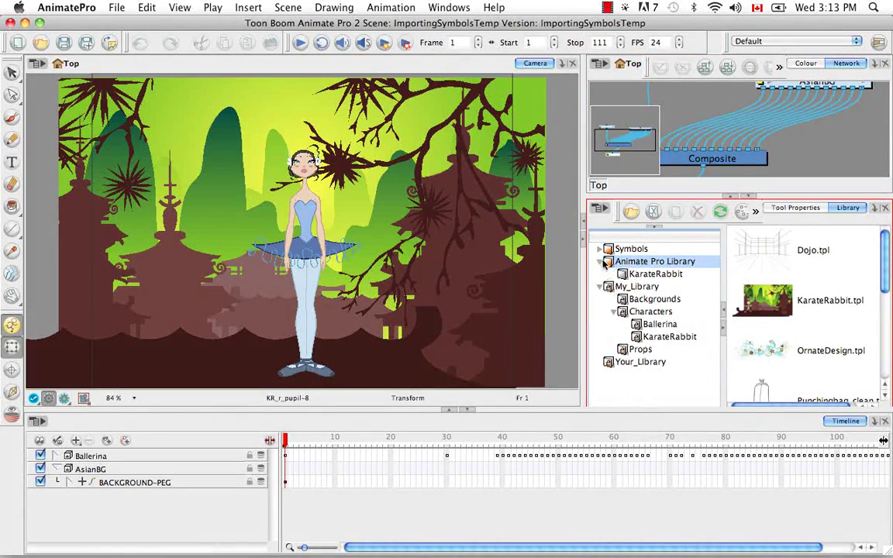
left_click(651, 276)
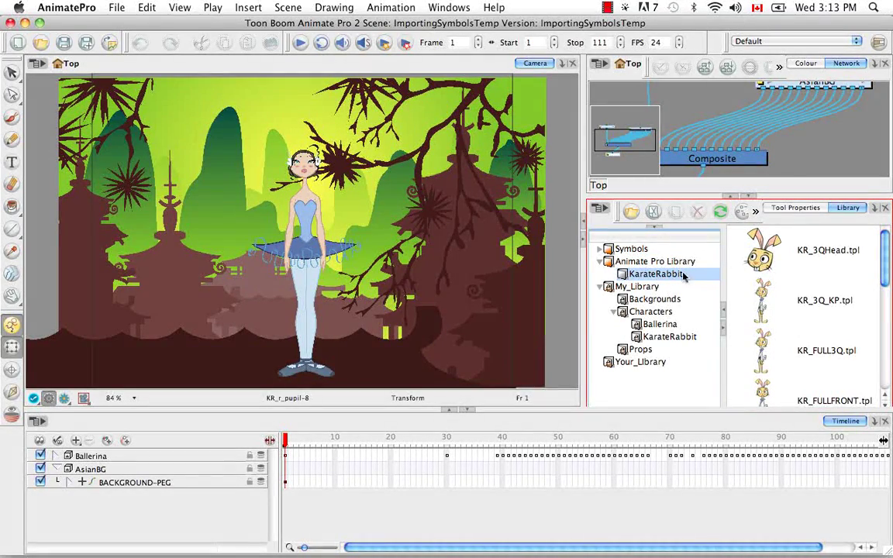
Open KR_3QHead.tpl as a folder and expand its contents.
right_click(750, 252)
mouse_move(821, 258)
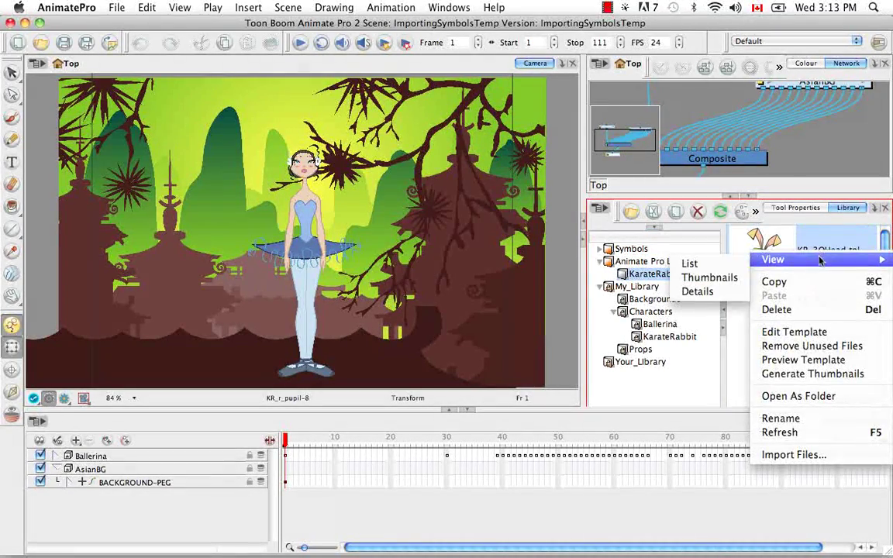
left_click(810, 395)
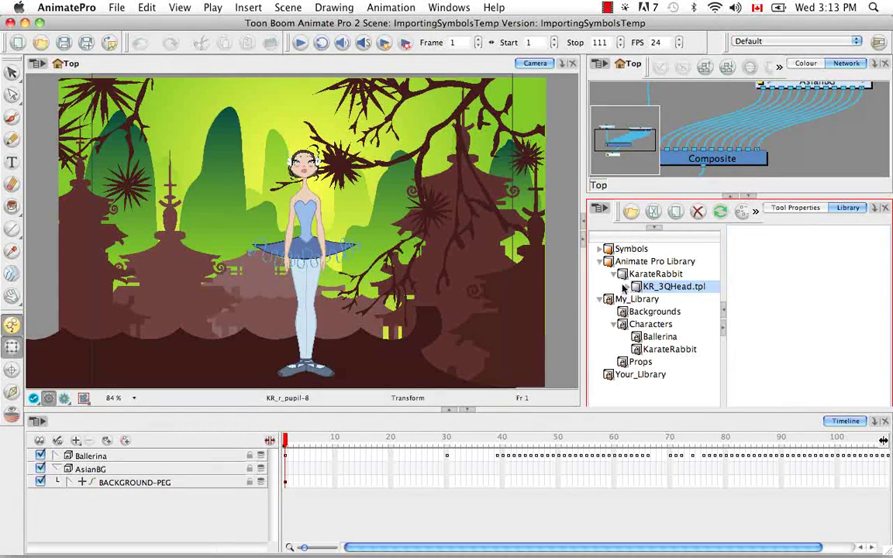
left_click(629, 287)
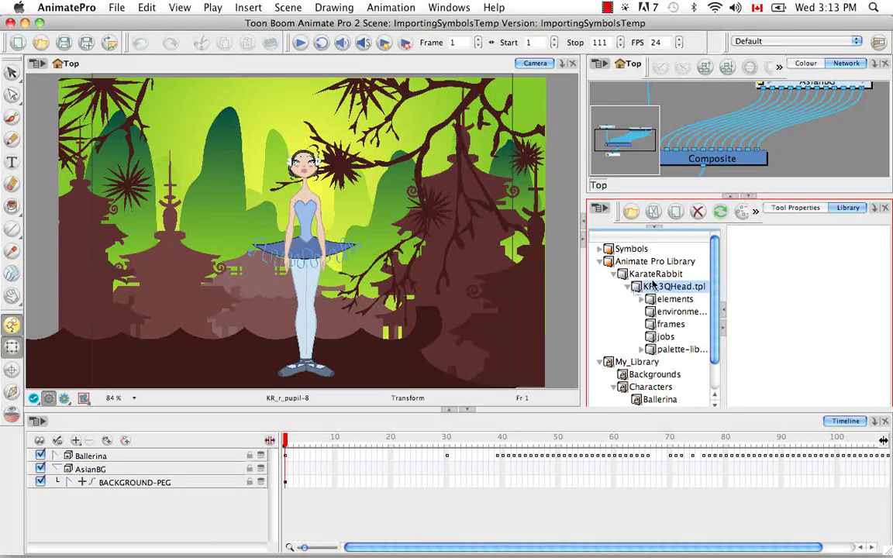
Browse the template's elements, environment, frames and jobs folders, ending on palette-library.
left_click(671, 299)
left_click(676, 313)
left_click(672, 326)
left_click(672, 338)
left_click(671, 350)
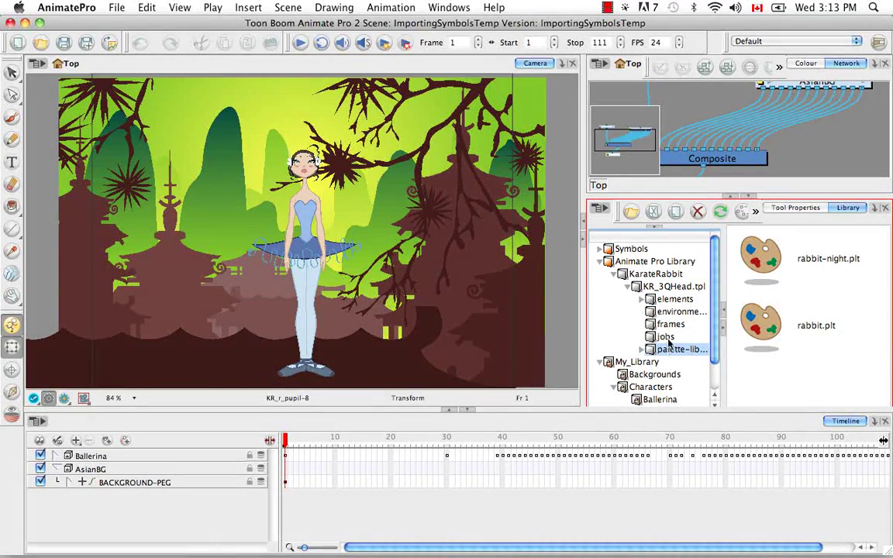
left_click(671, 301)
left_click(669, 311)
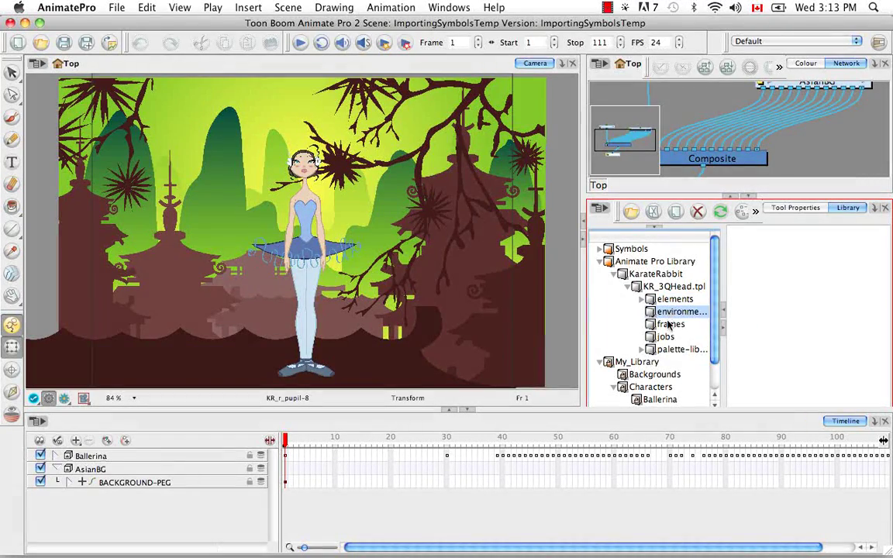
left_click(671, 323)
left_click(666, 337)
left_click(672, 349)
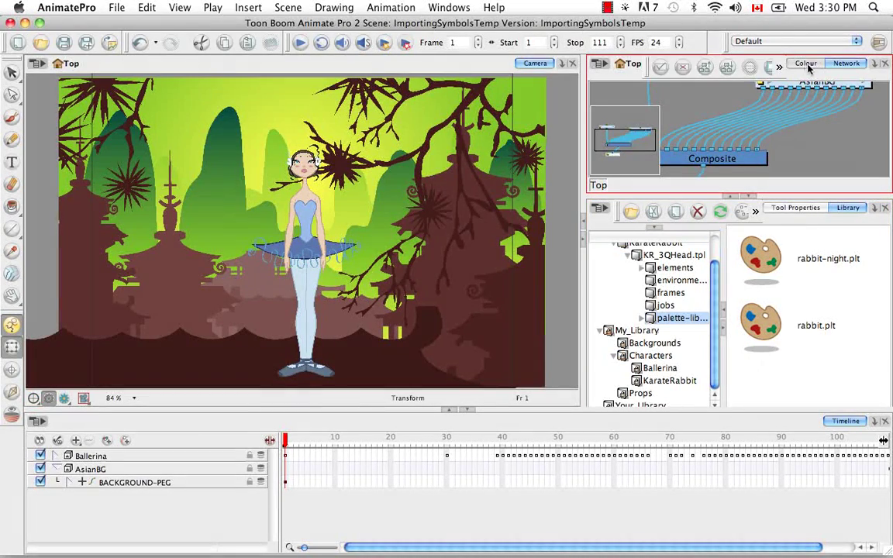
Switch to the Colour view, enlarge the scene palette list and select rabbit-night.plt in the Library.
left_click(806, 64)
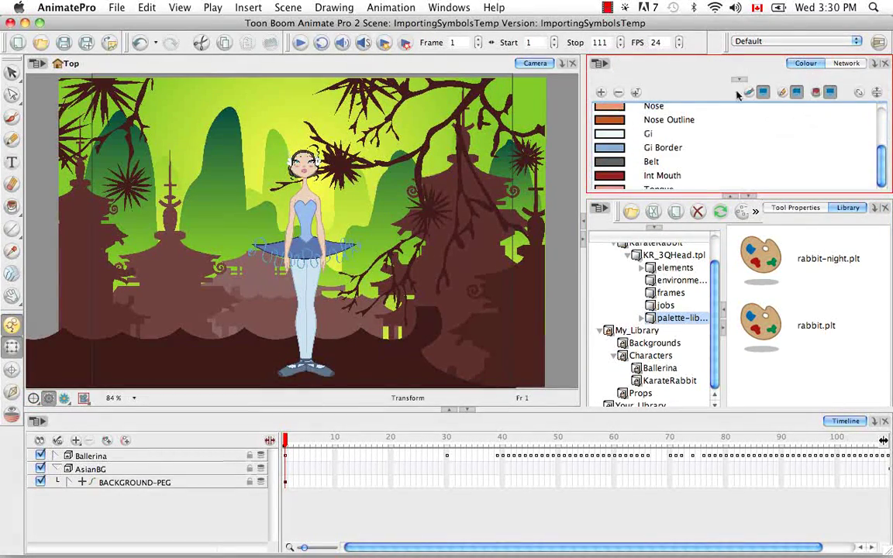
left_click(666, 78)
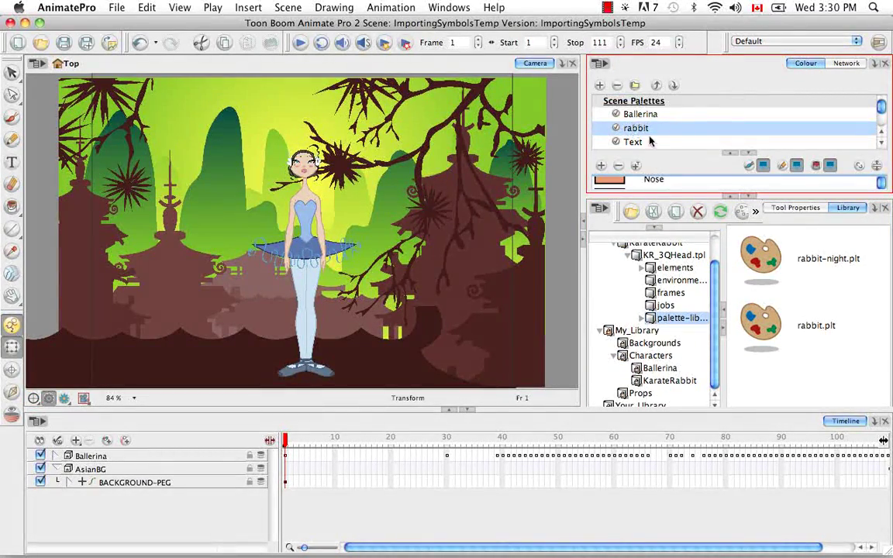
left_click(749, 153)
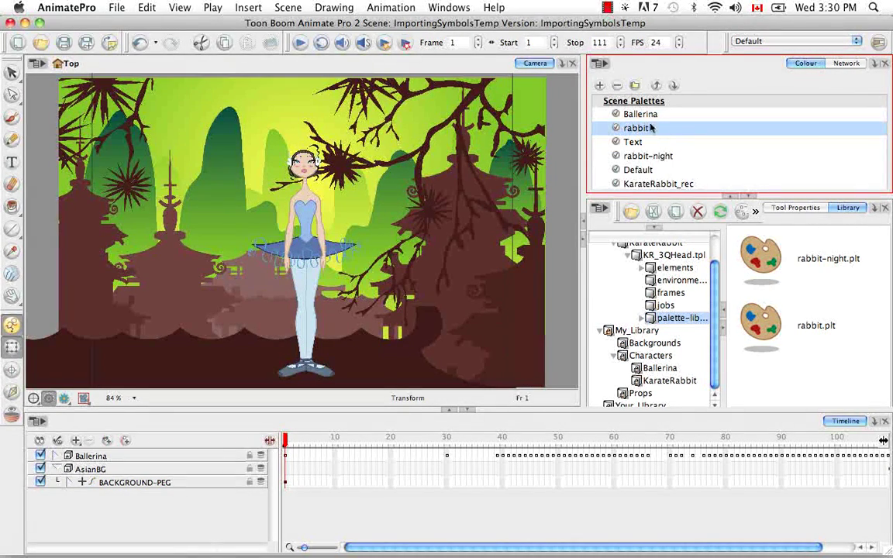
left_click(836, 272)
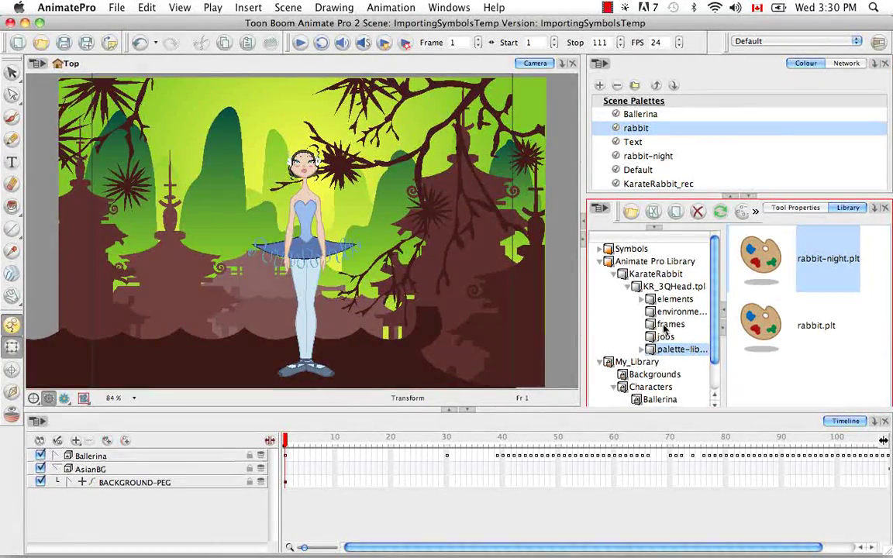
Expand the template's elements folder and preview its kr_01 drawings, from kr_01_ear-2 to kr_01_pupil-2.
left_click(668, 324)
left_click(671, 300)
double_click(668, 299)
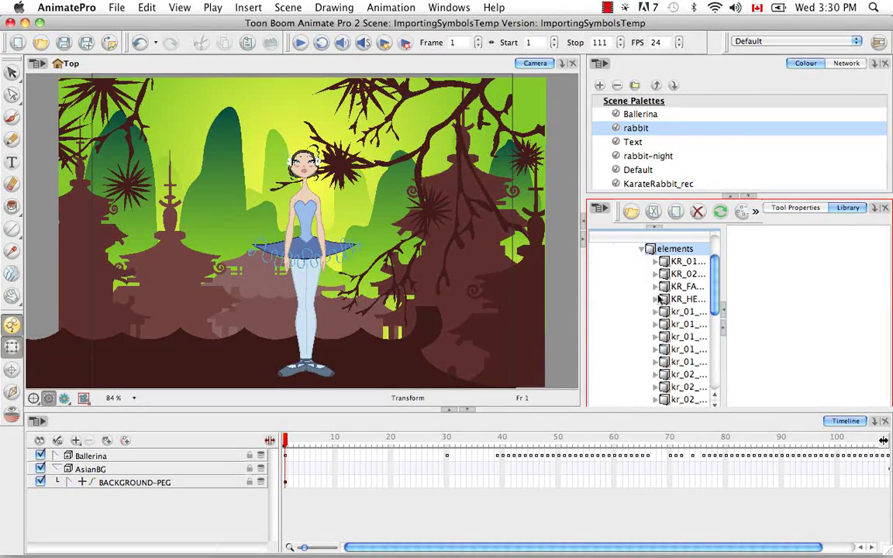
left_click(673, 261)
left_click(673, 286)
left_click(690, 313)
left_click(690, 324)
left_click(691, 336)
left_click(692, 348)
left_click(694, 361)
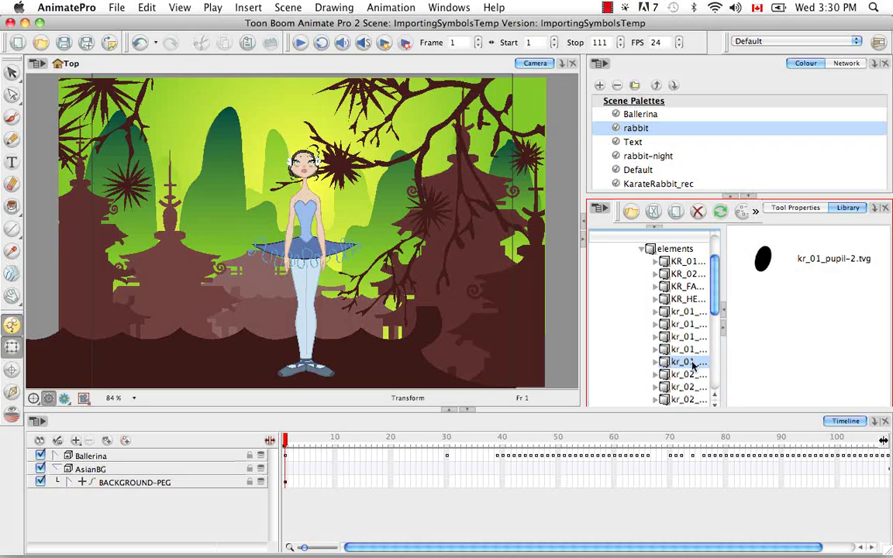
key("Down")
key("Down")
left_click(688, 299)
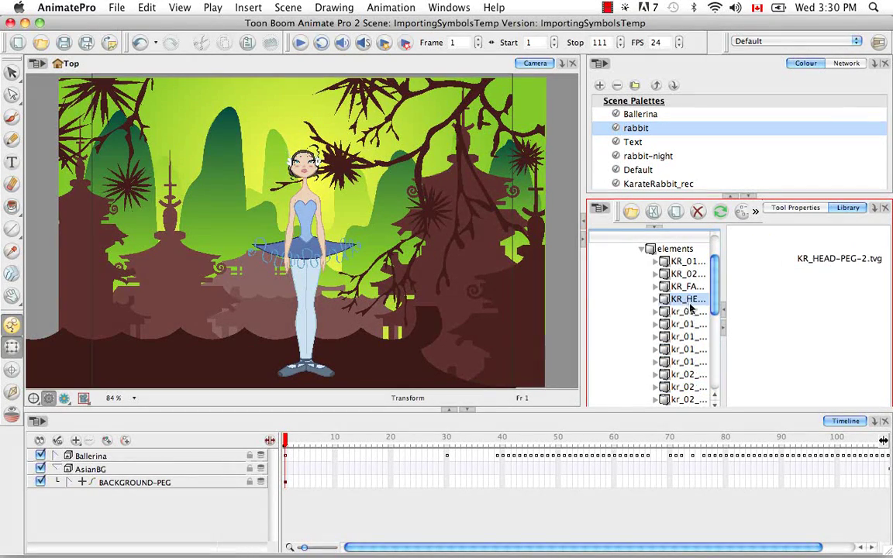
left_click(688, 311)
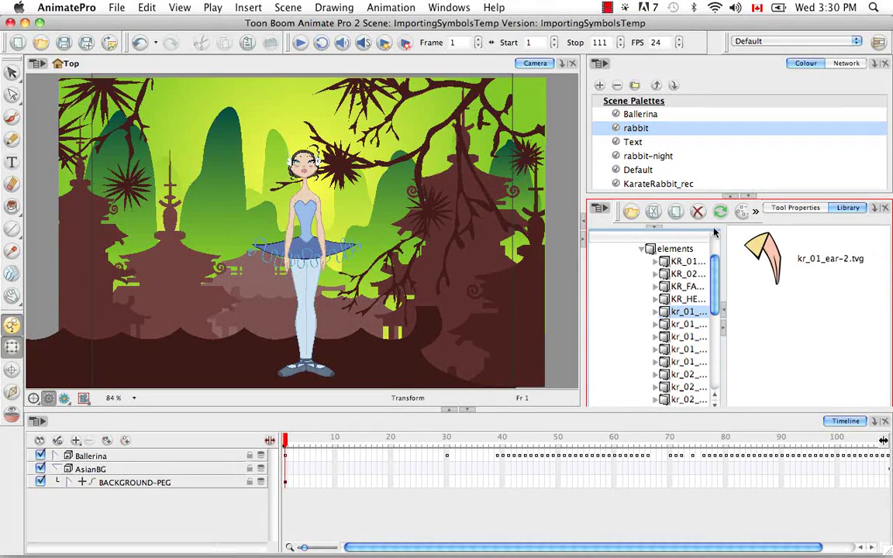
Add a new Drawing layer and paste the kr_01_ear-2.tvg ear into its first frame.
left_click(107, 441)
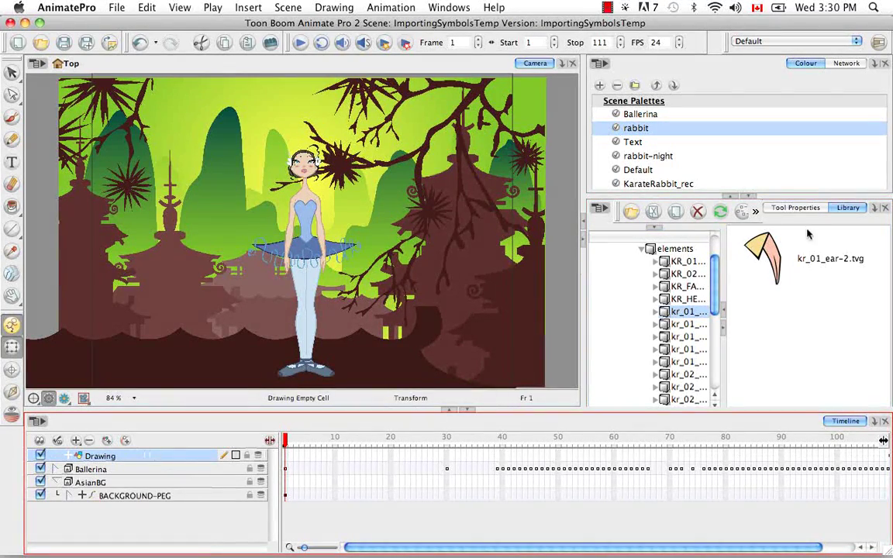
left_click(775, 247)
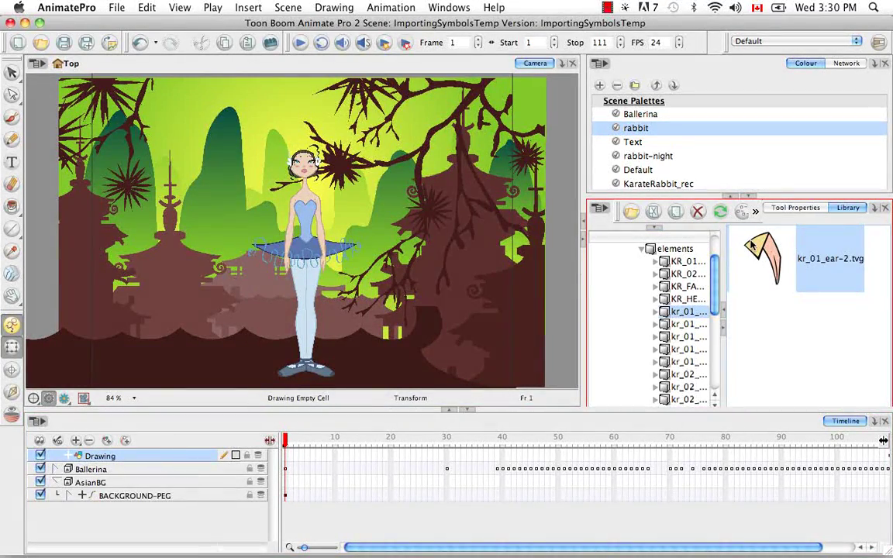
key("super+c")
left_click(286, 457)
key("super")
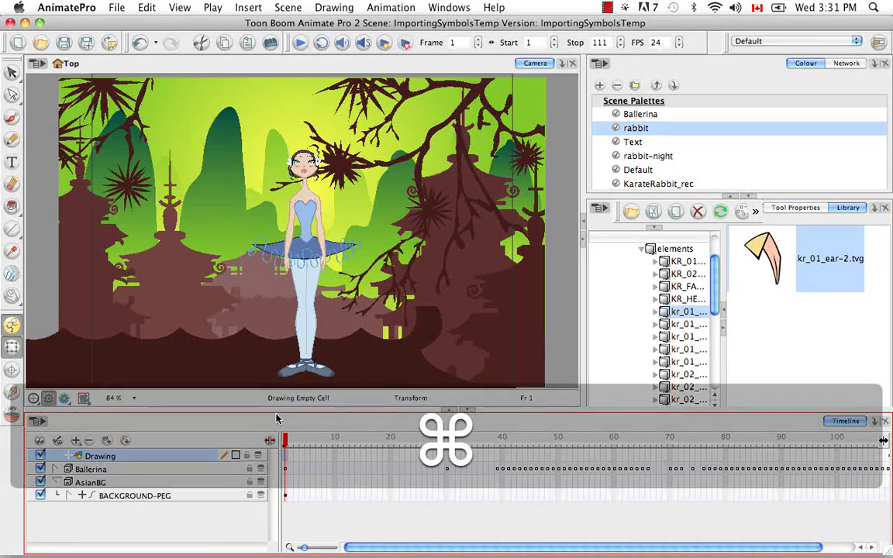
key("super+v")
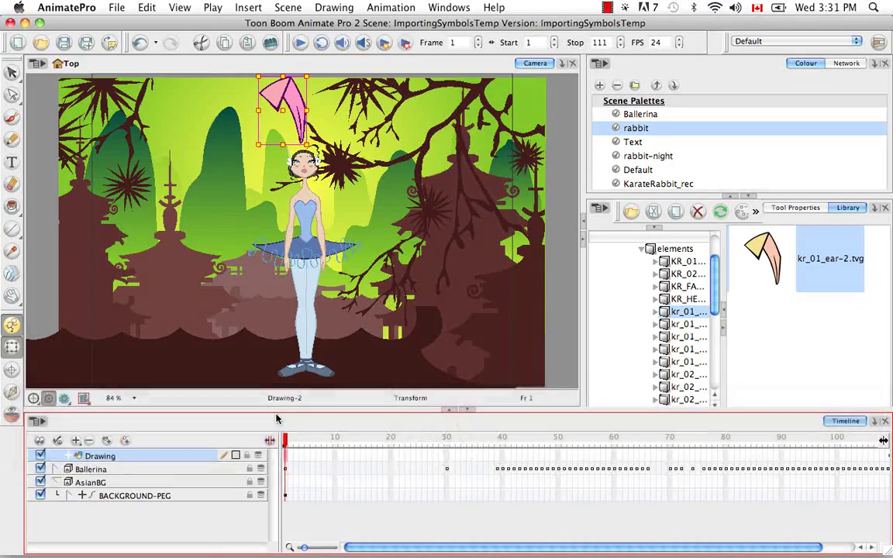
left_click(499, 182)
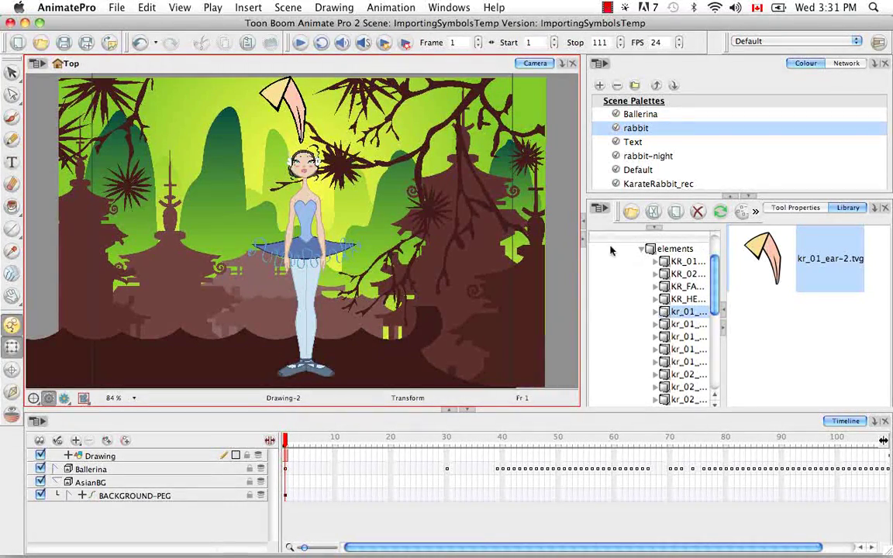
Collapse the elements folder and delete the Drawing layer holding the ear.
double_click(663, 248)
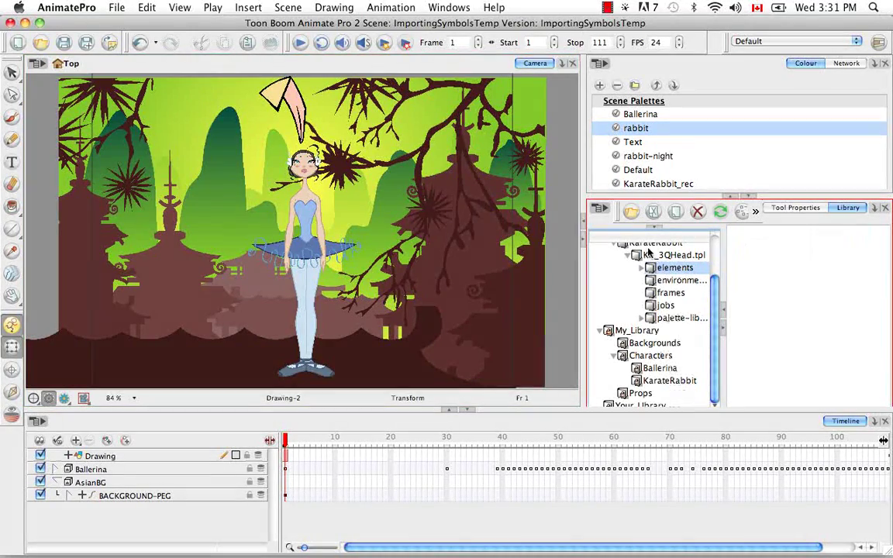
left_click(119, 458)
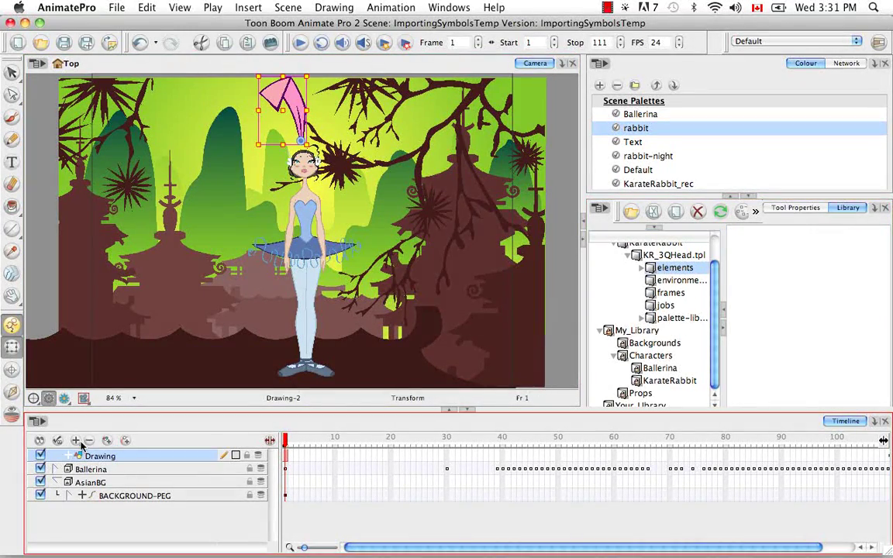
key("Delete")
left_click(541, 311)
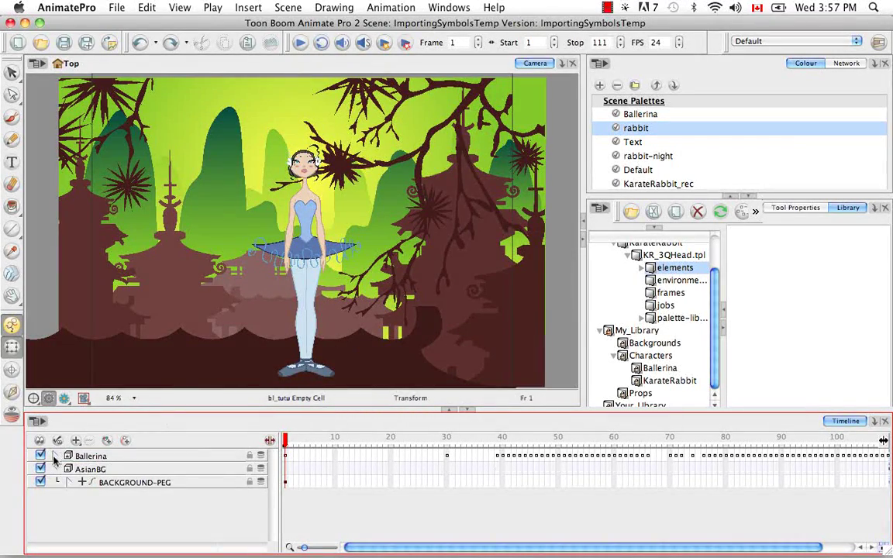
Expand the Ballerina group and its bl_MASTER layer in the timeline.
left_click(55, 456)
left_click(99, 470)
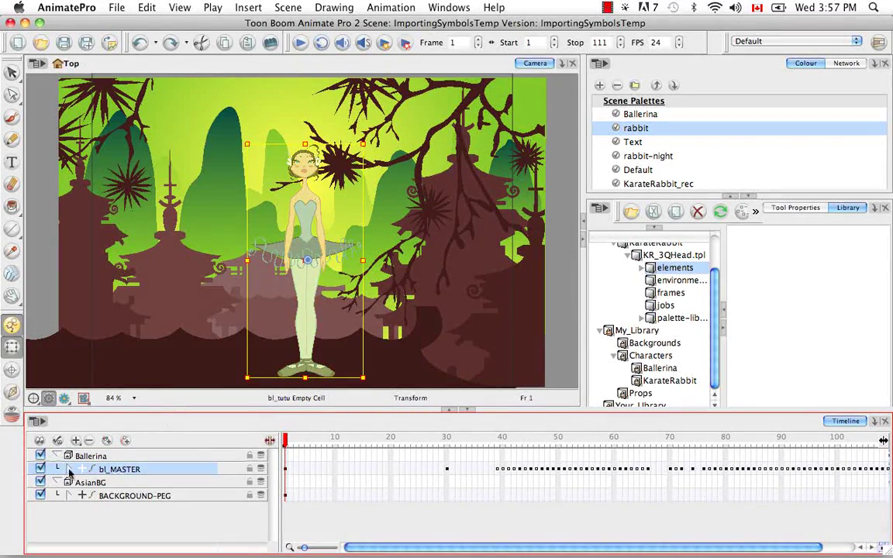
left_click(68, 469)
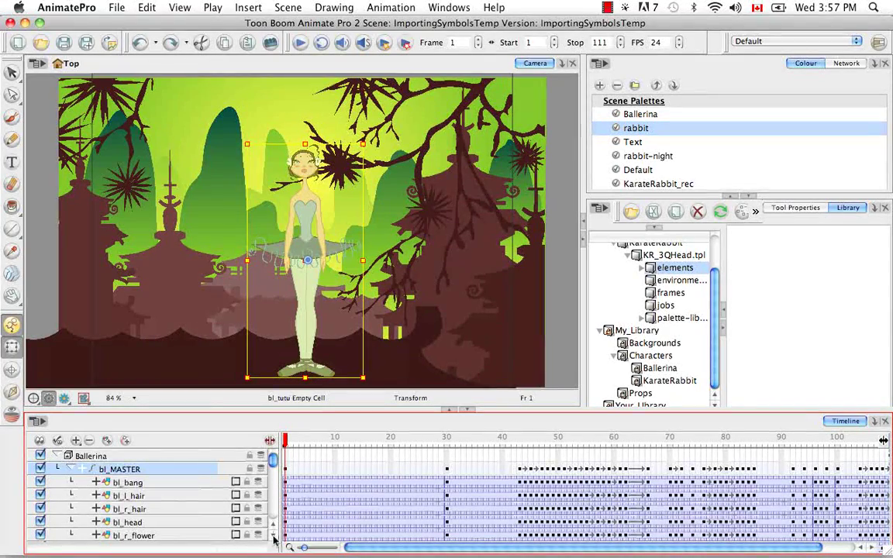
scroll(273, 540, "down", 4)
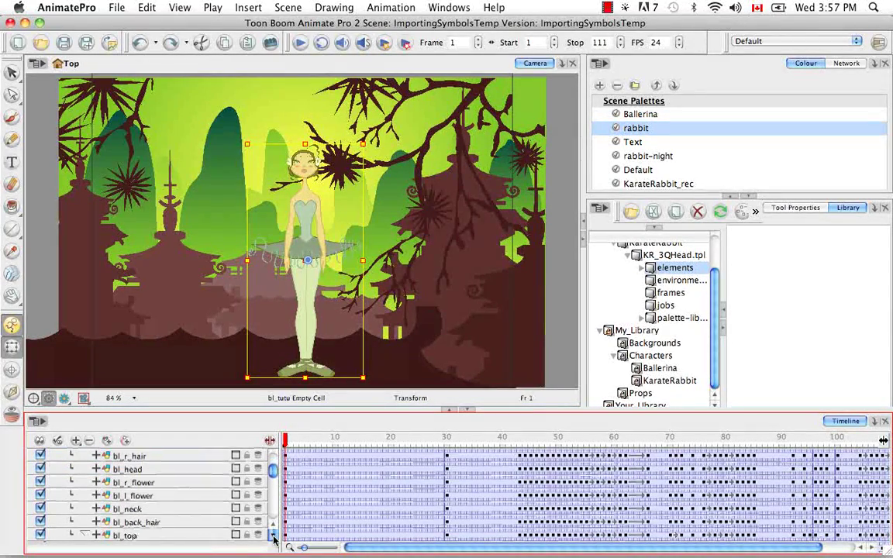
scroll(273, 540, "down", 4)
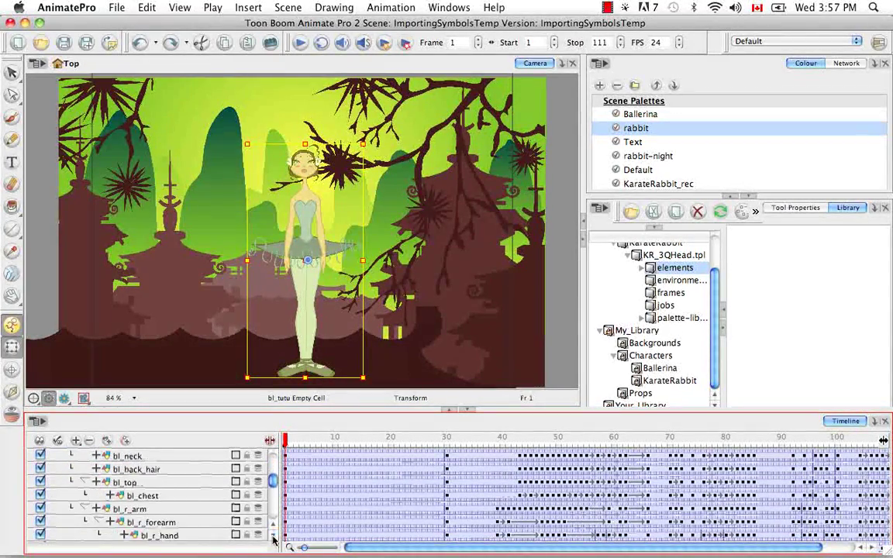
Scroll the timeline down to bl_tutu, select it and go to frame 5.
left_click(272, 538)
left_click(273, 539)
left_click(272, 538)
left_click(273, 541)
left_click(273, 540)
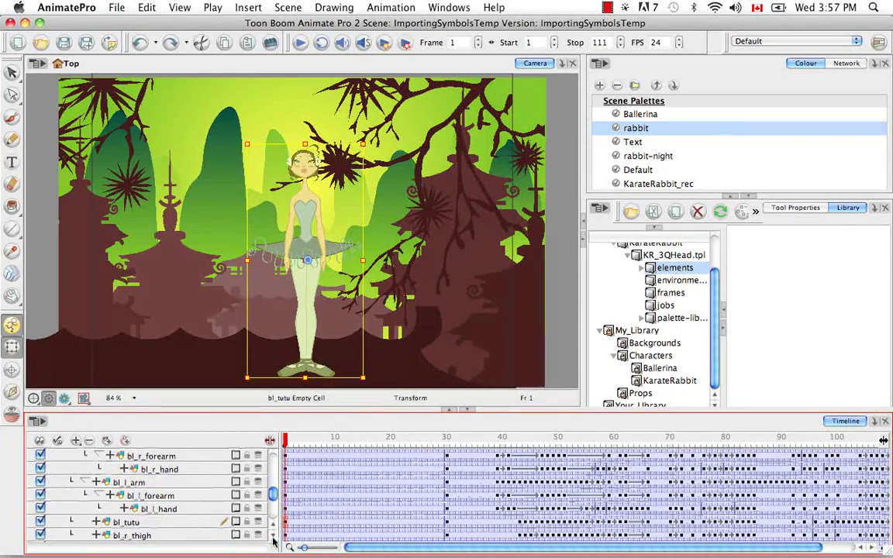
left_click(143, 524)
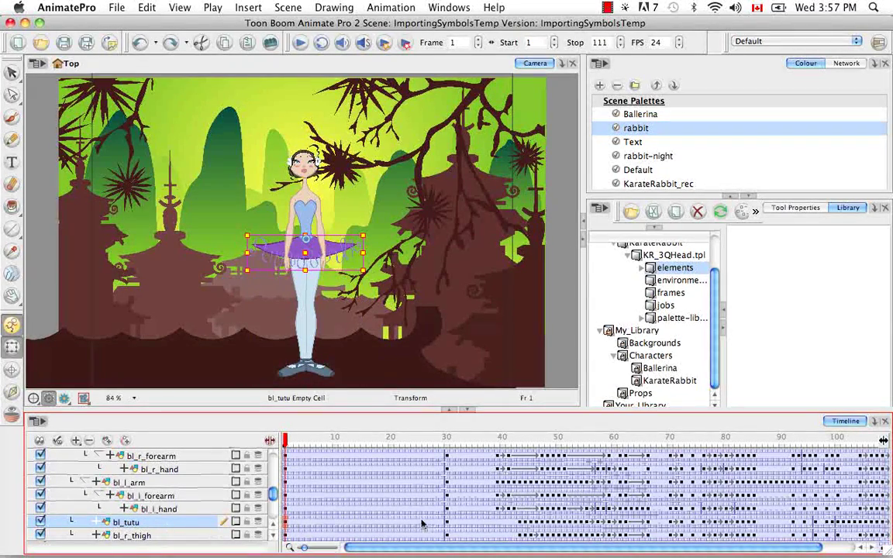
left_click(308, 524)
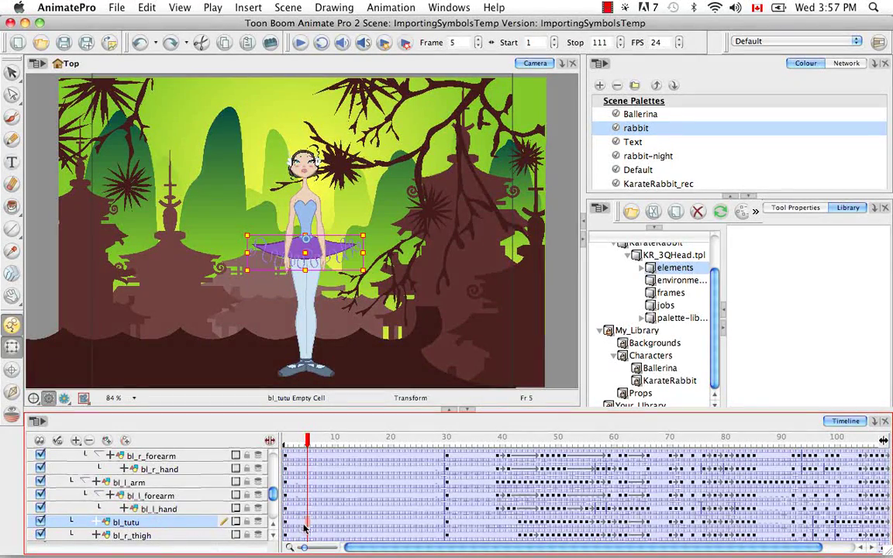
double_click(306, 524)
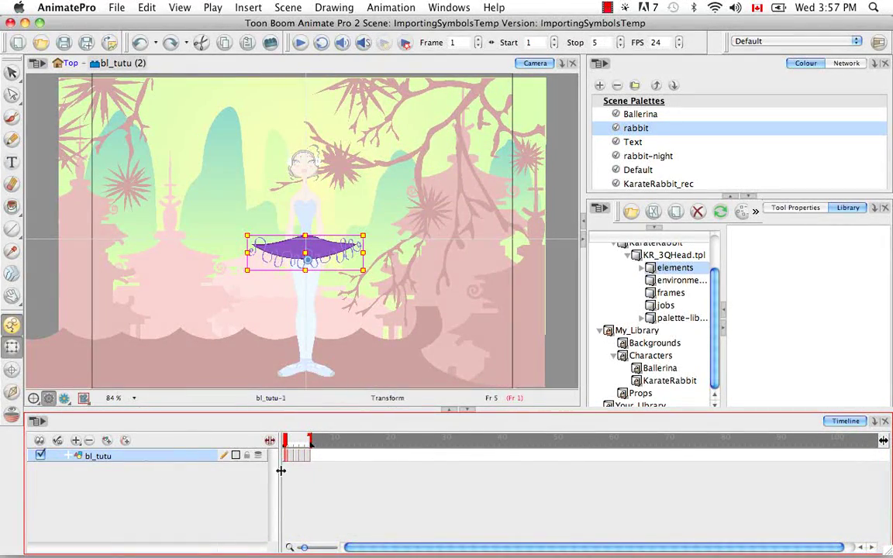
left_click_drag(292, 459, 307, 459)
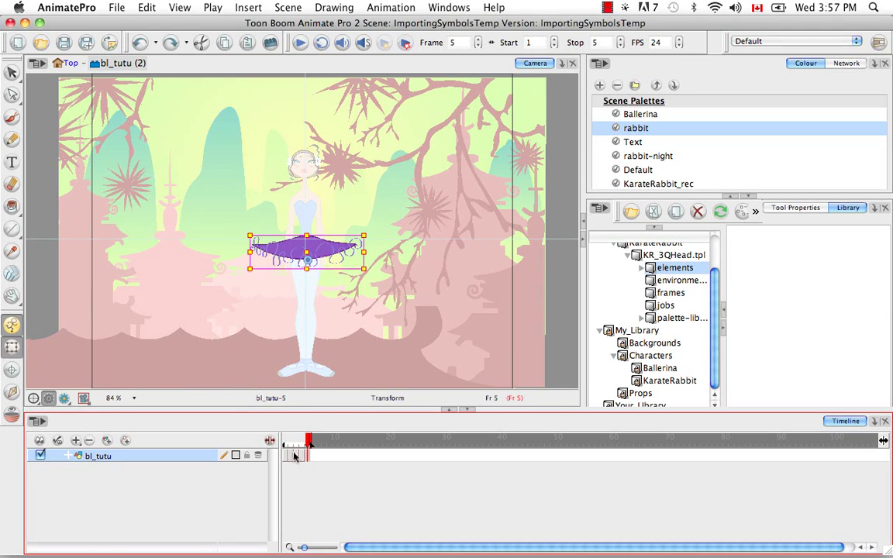
left_click_drag(307, 441, 286, 441)
left_click(299, 483)
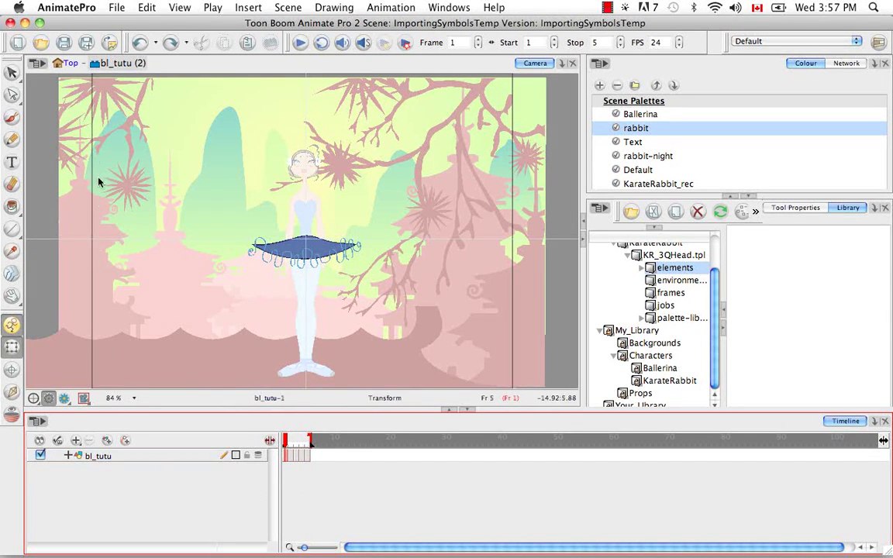
Return to the scene's top level, deselect the pagoda and scroll the timeline down to bl_tutu.
left_click(70, 64)
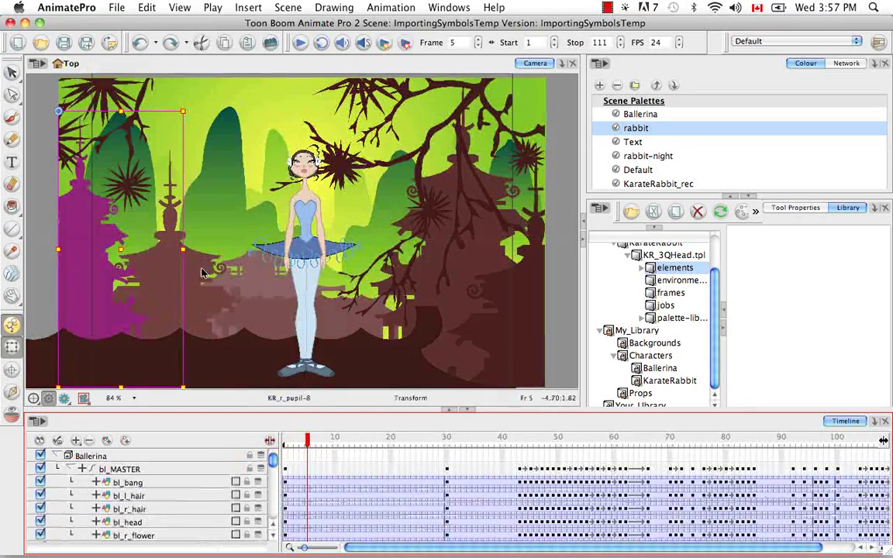
left_click(44, 165)
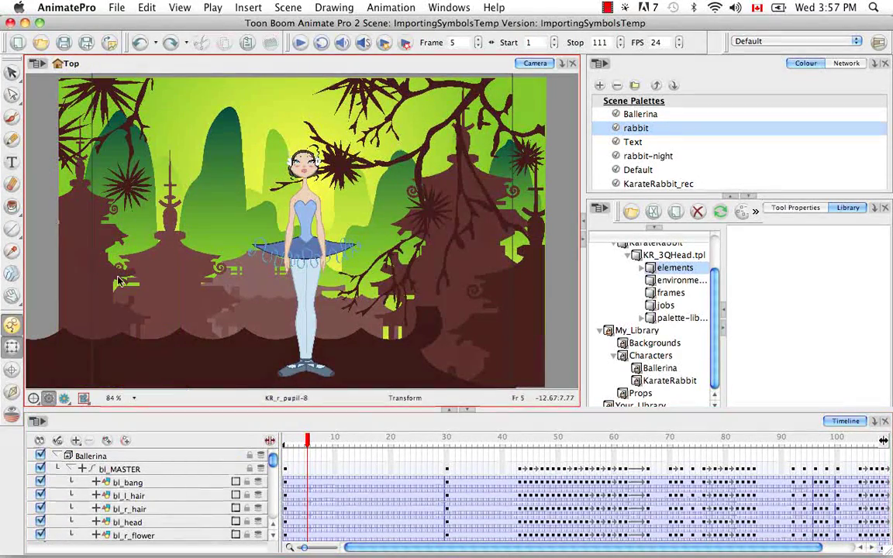
left_click(273, 536)
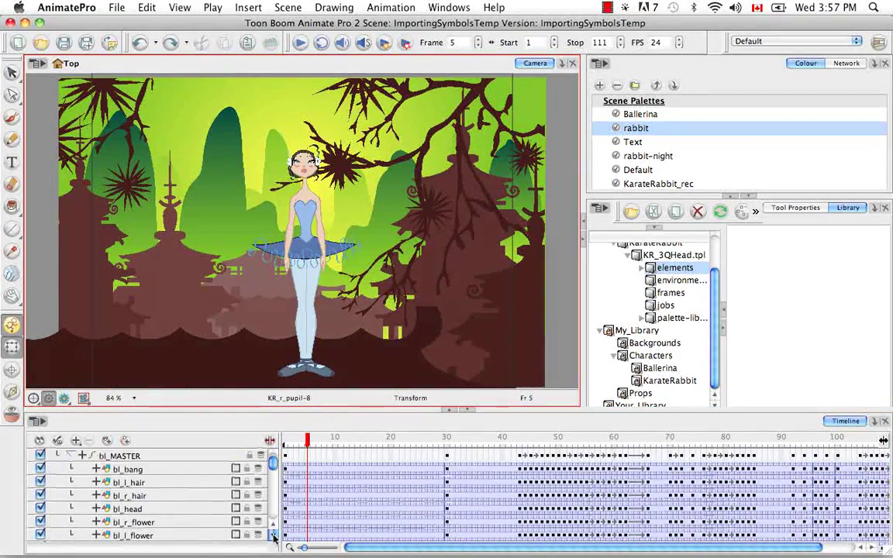
left_click(272, 536)
left_click(272, 537)
left_click(273, 536)
left_click(273, 536)
left_click(272, 536)
left_click(273, 537)
left_click(273, 536)
left_click(273, 536)
left_click(273, 536)
left_click(273, 536)
left_click(272, 536)
left_click(273, 536)
left_click(272, 536)
Select the bl_tutu layer and apply Edit > Expand Symbol.
left_click(158, 510)
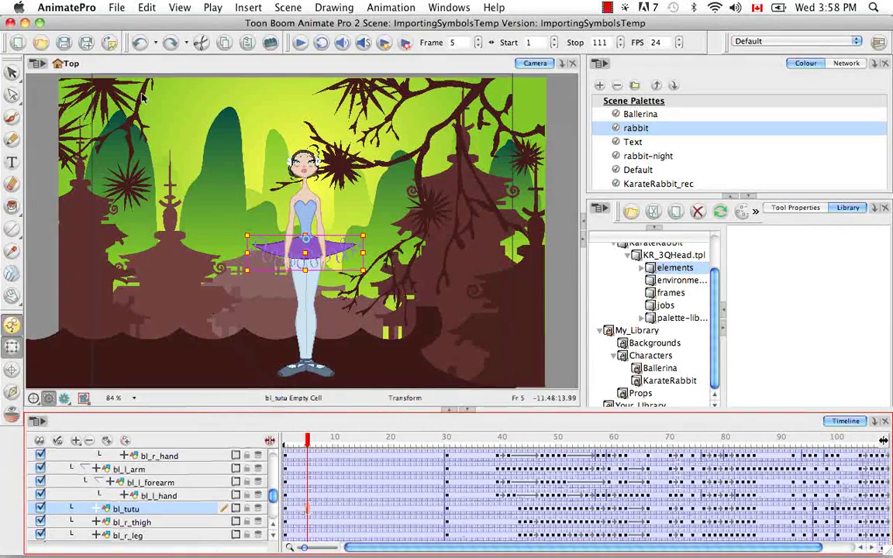
left_click(147, 8)
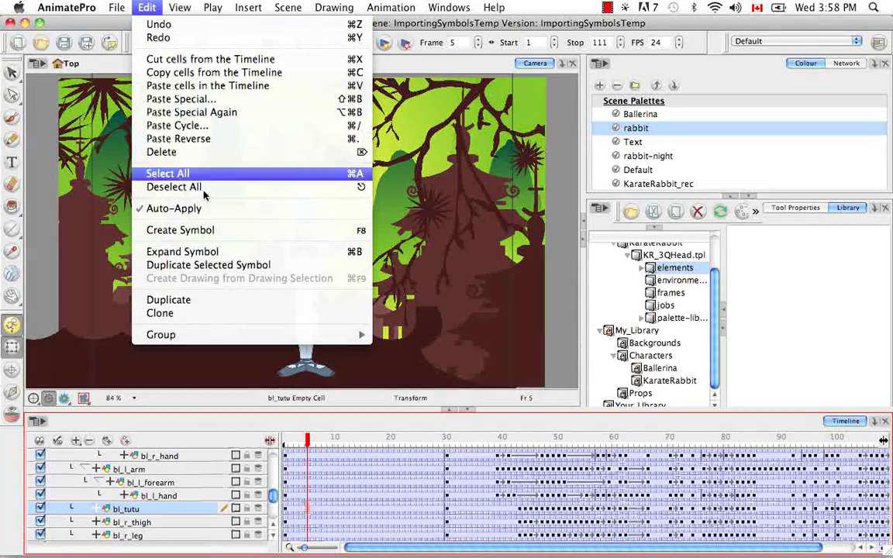
left_click(333, 253)
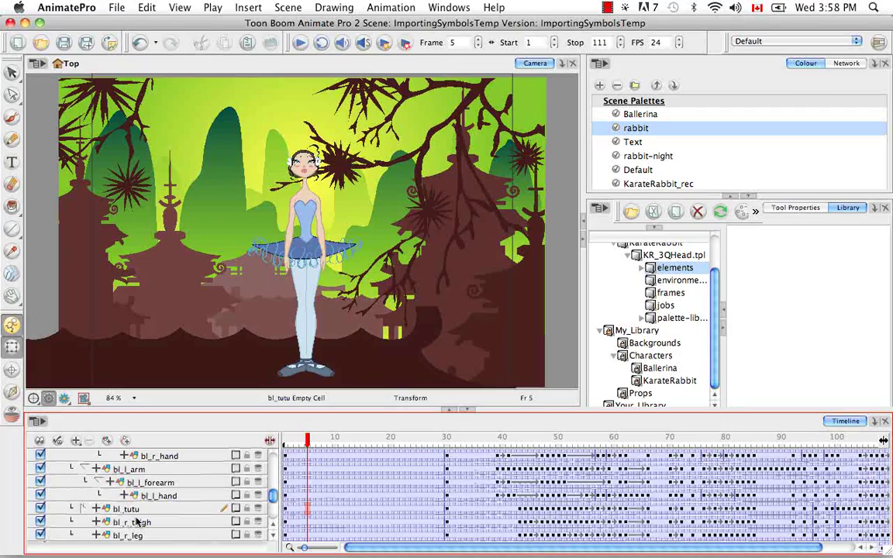
Expand the bl_tutu layer to reveal bl_tutu_1, collapsing and reopening it once.
left_click(83, 509)
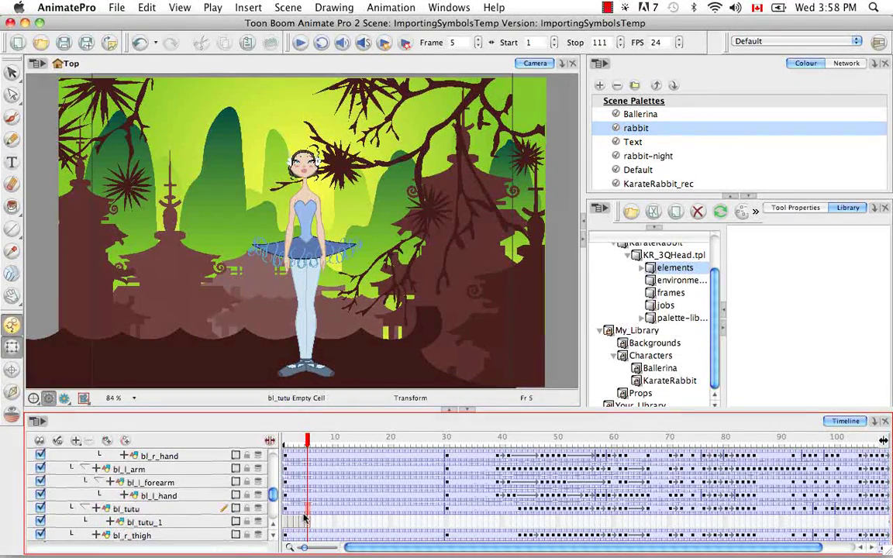
left_click(83, 508)
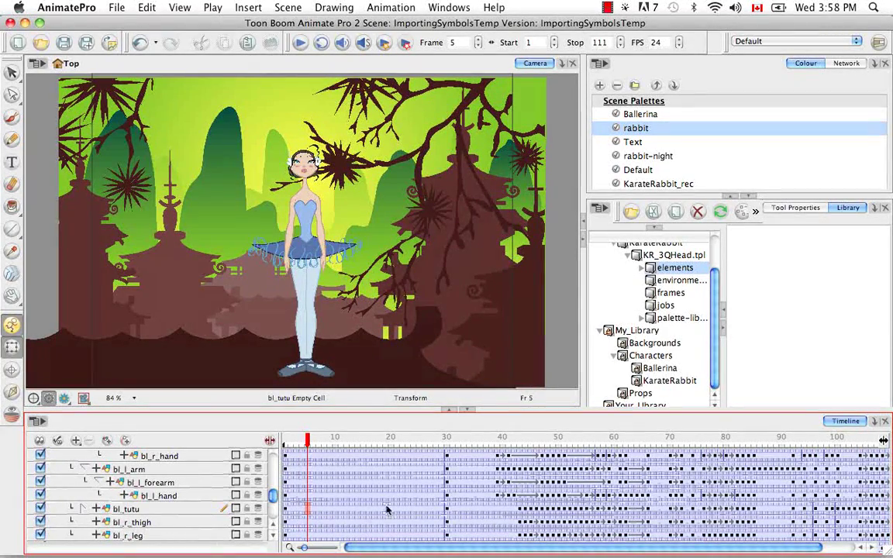
left_click(83, 509)
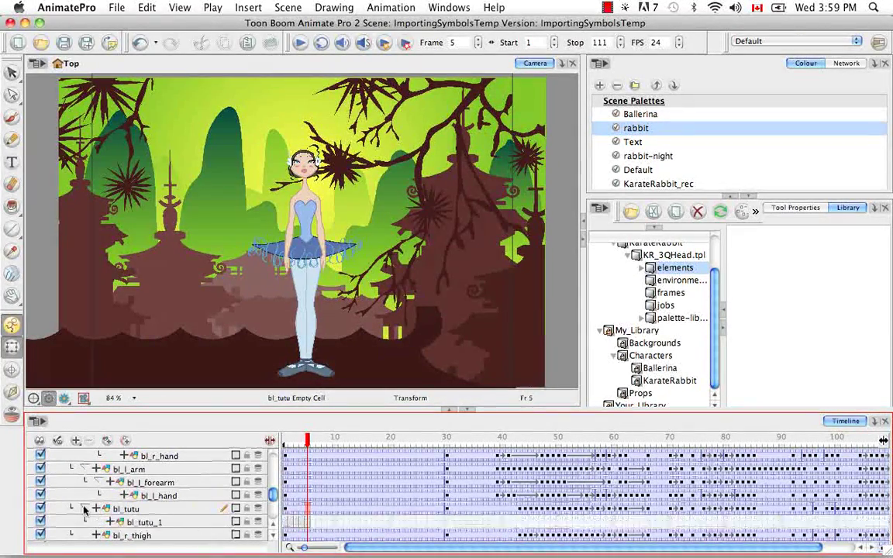